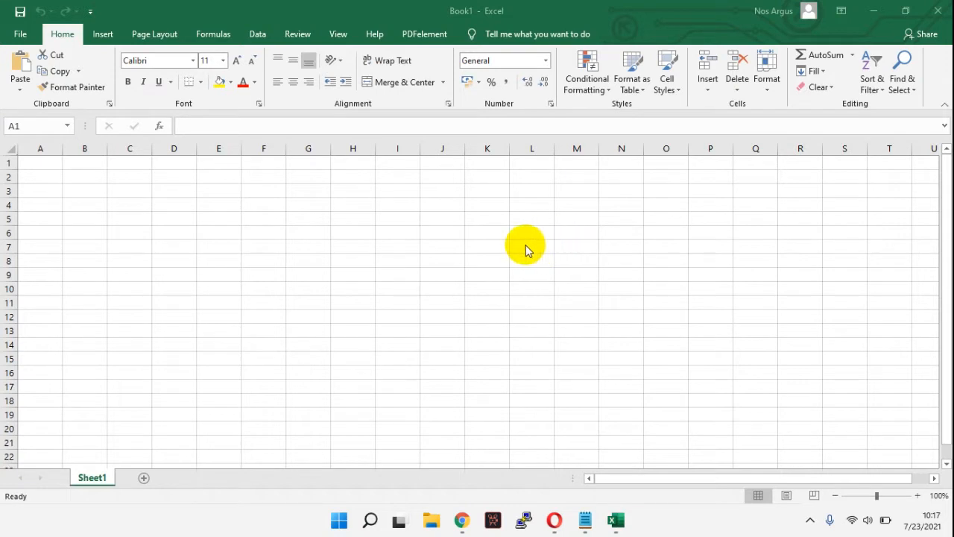
Step: Insert a blank 2-D pie chart and move it to row 1, spanning about columns C to K
left_click(100, 38)
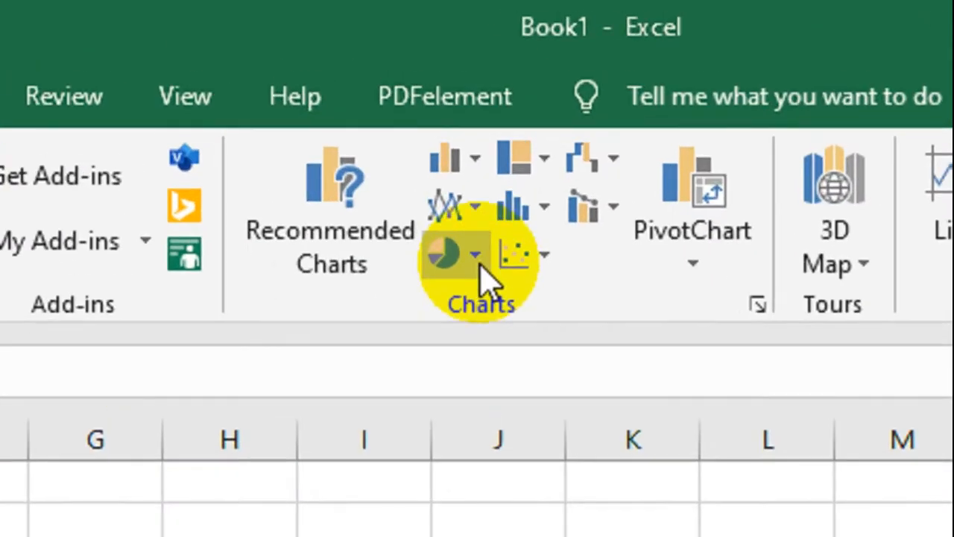
left_click(435, 87)
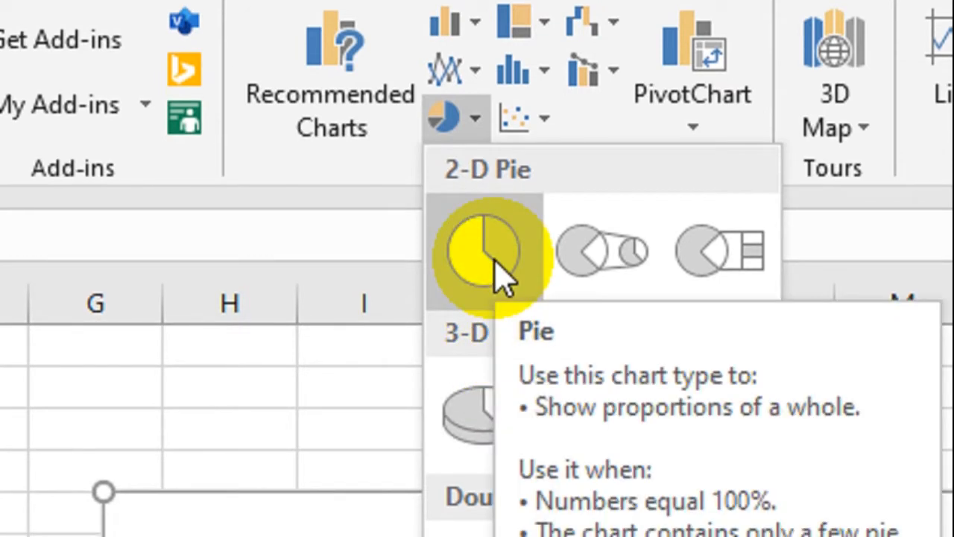
left_click(493, 261)
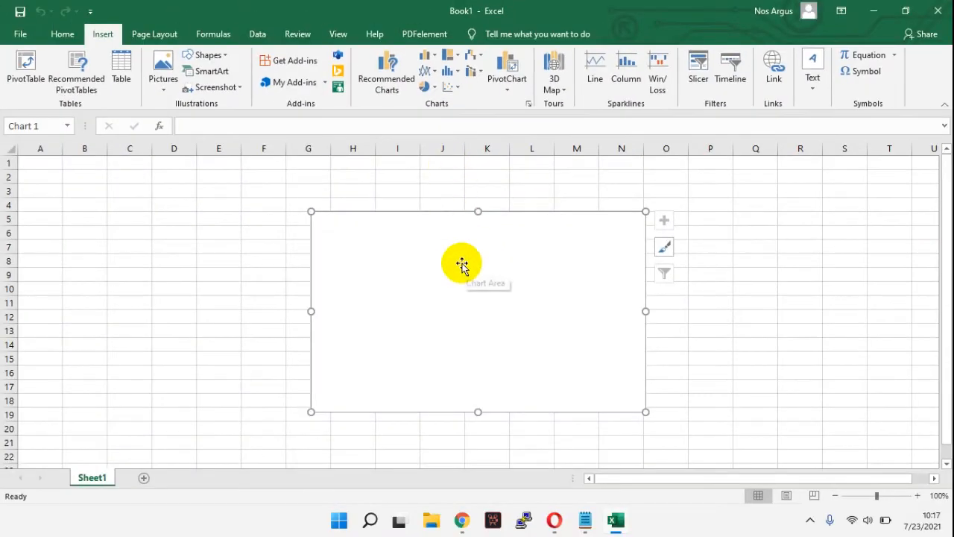
left_click_drag(482, 268, 313, 221)
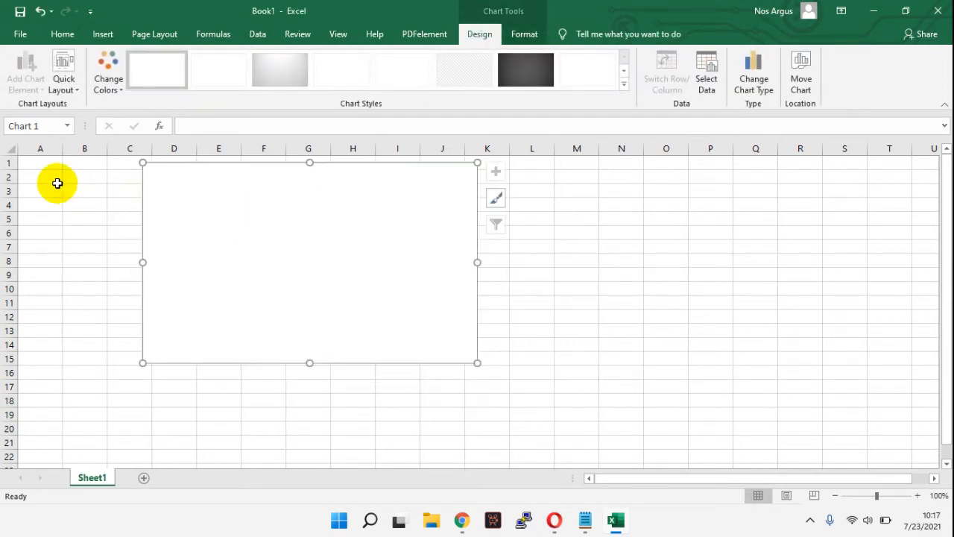
Step: Format cells A1:B5 with all borders and a light blue fill
left_click_drag(37, 162, 77, 219)
left_click(63, 34)
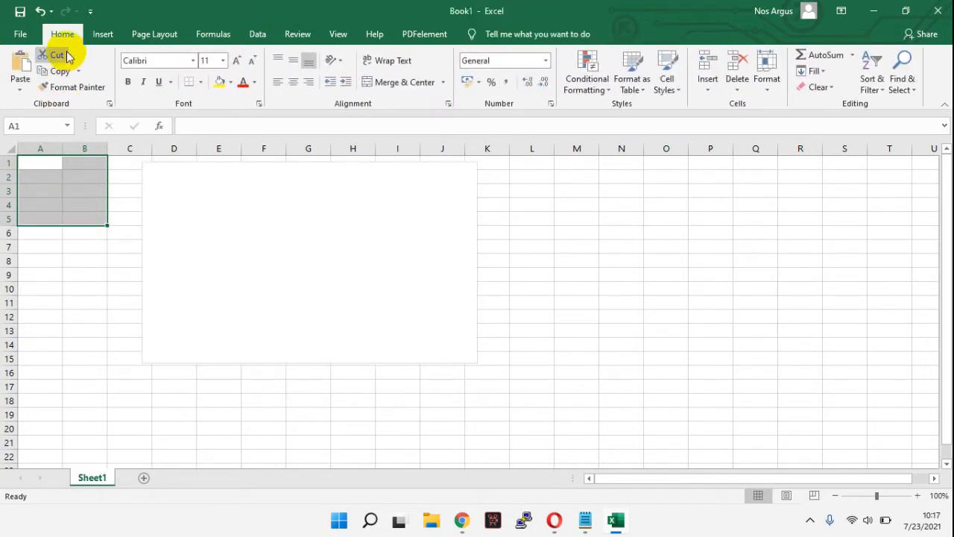
left_click(199, 82)
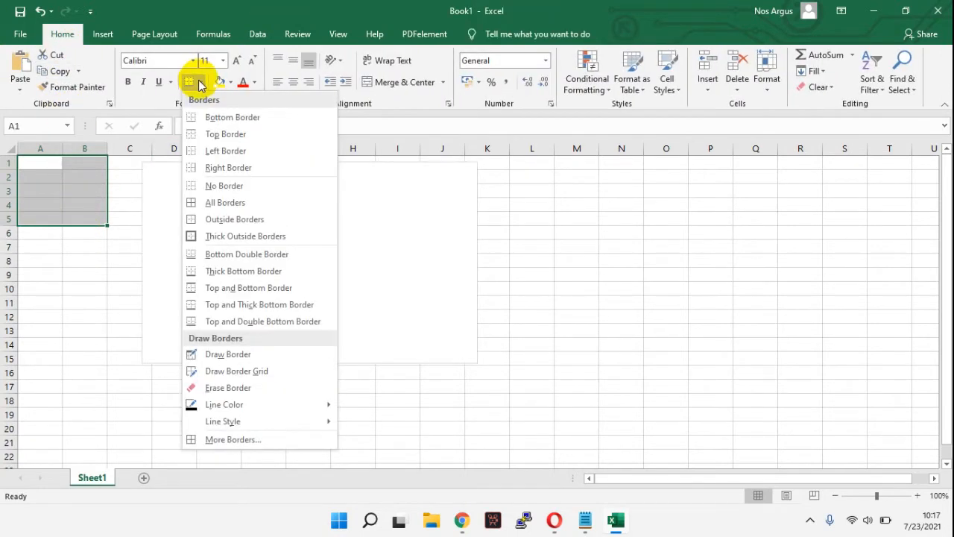
left_click(211, 199)
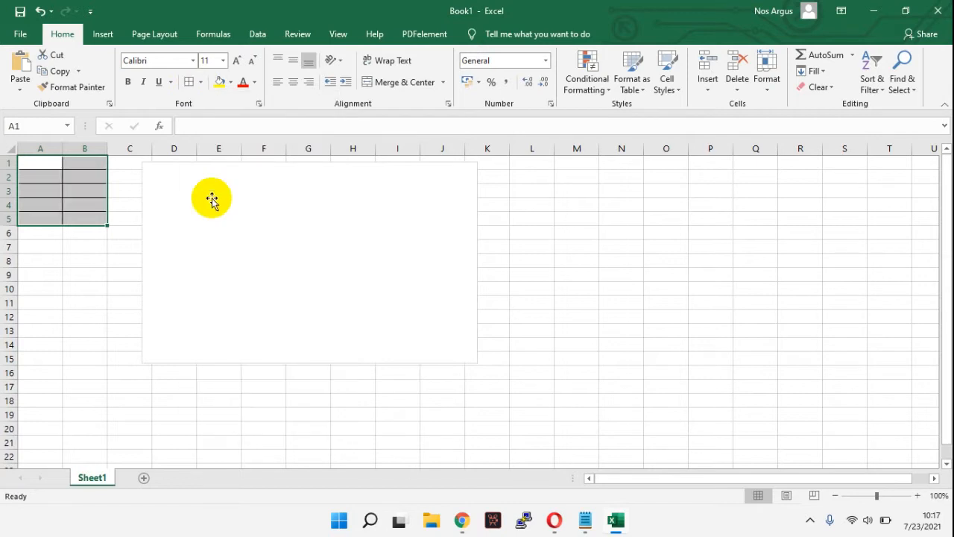
left_click(230, 82)
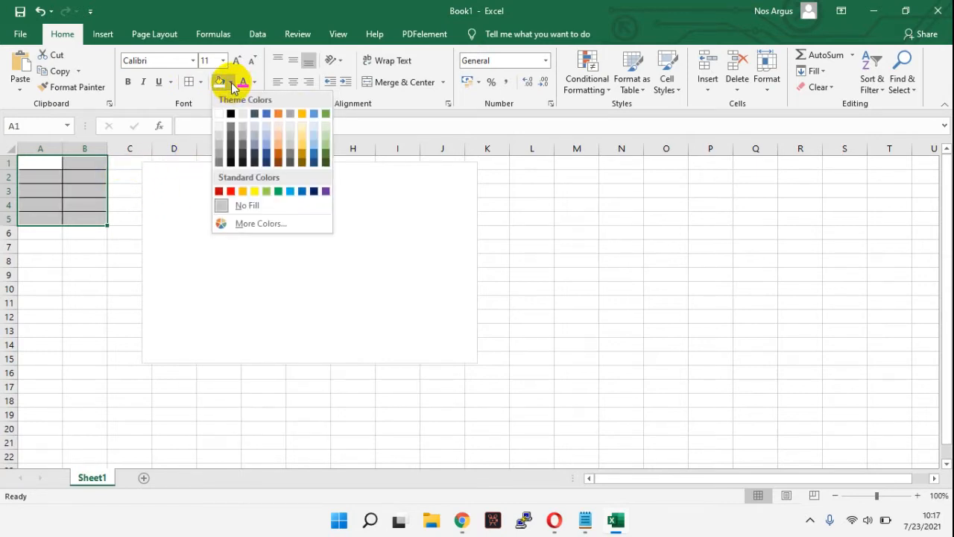
left_click(266, 126)
Step: Set the pie chart's data range to Sheet1 cells A1:B5
left_click(288, 207)
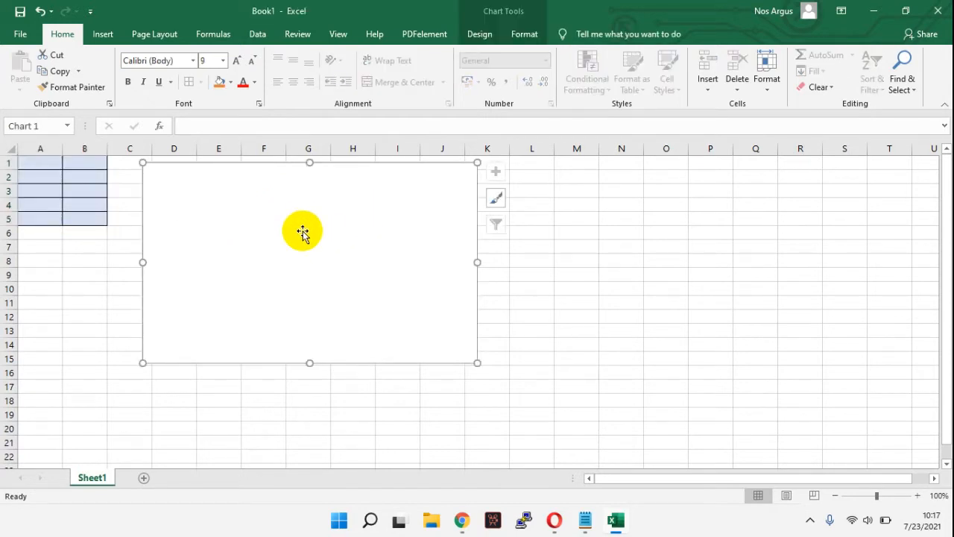
right_click(303, 232)
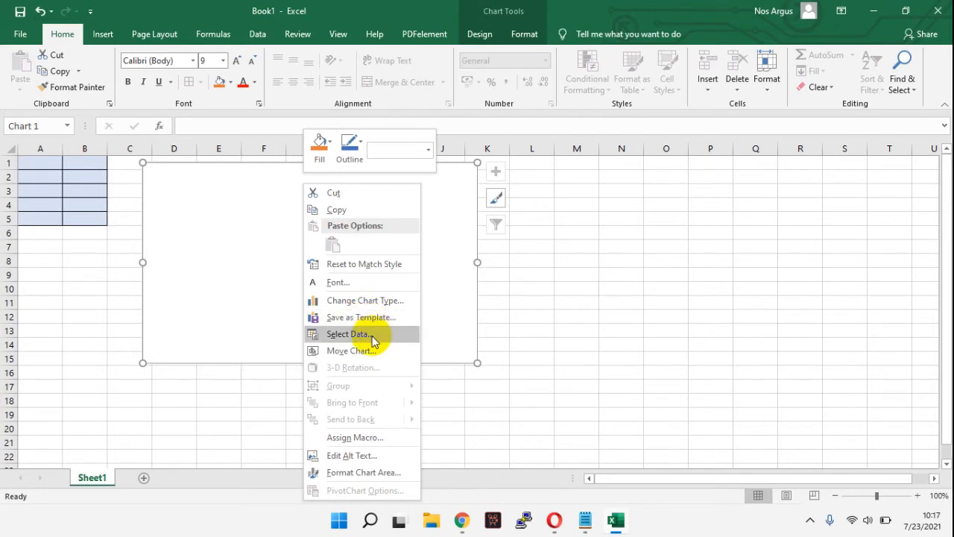
left_click(347, 334)
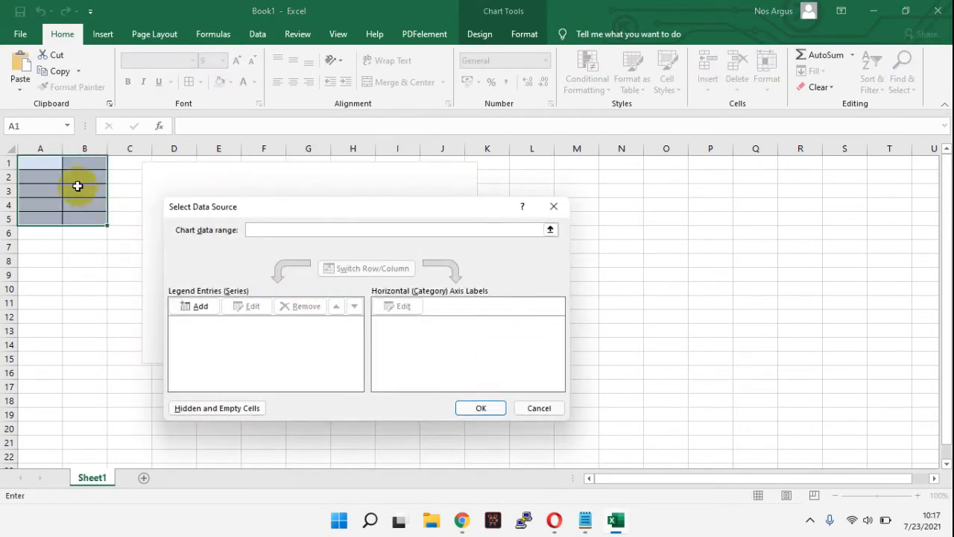
left_click_drag(38, 162, 92, 221)
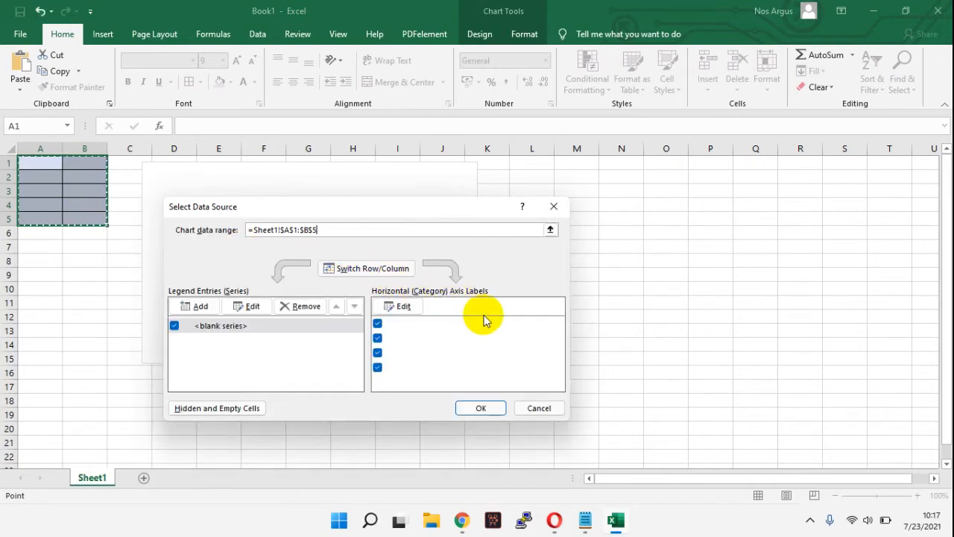
left_click(484, 410)
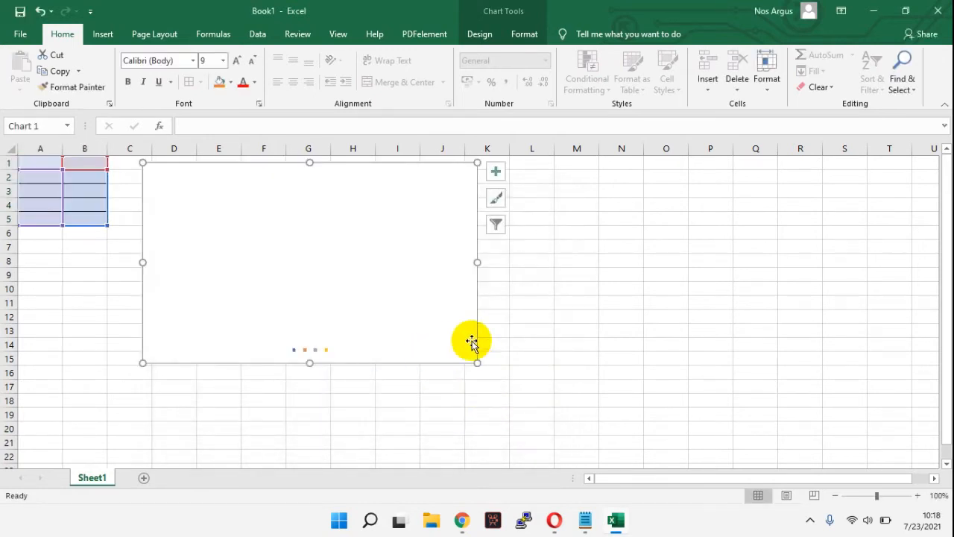
Step: Enter the labels A, B, D and E in cells A2:A5 and center the contents of columns A and B
left_click(44, 177)
type("A")
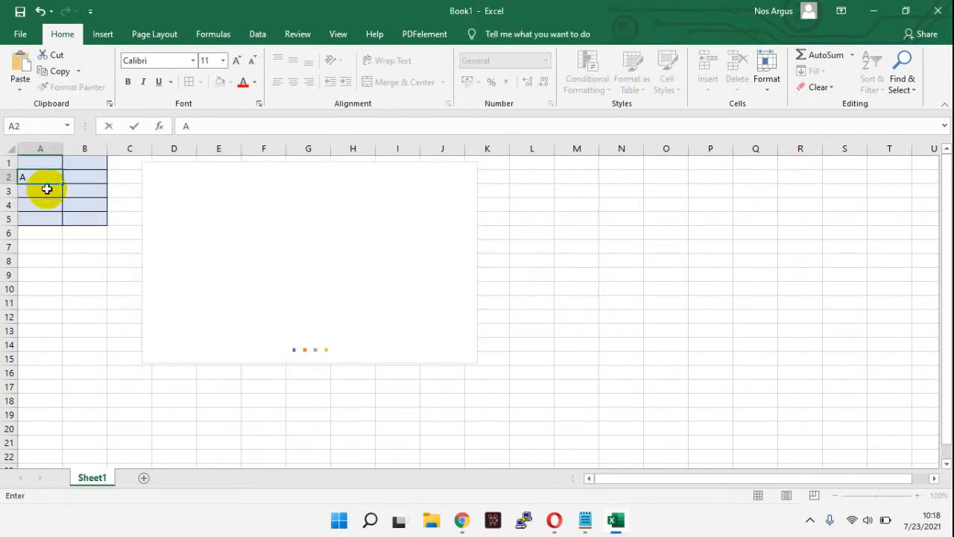
key("Return")
type("B")
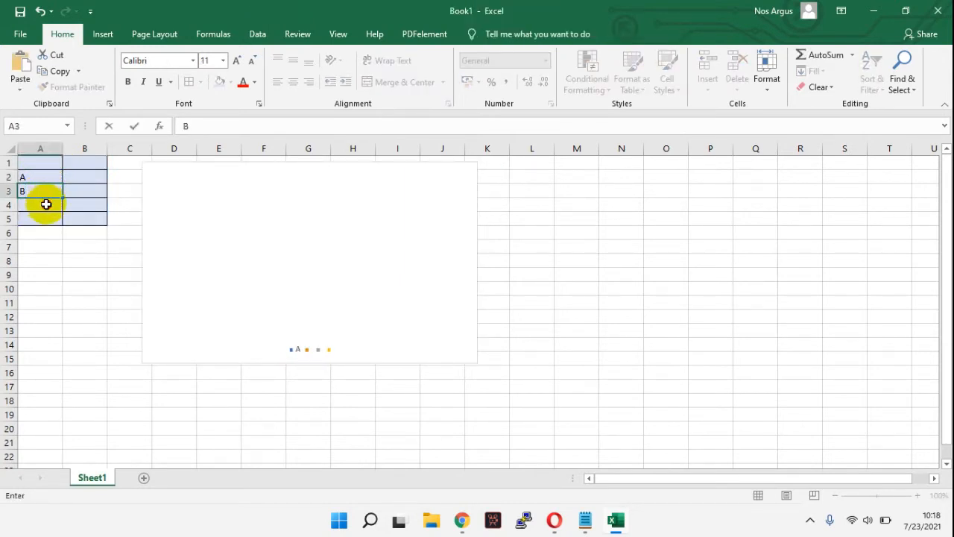
key("Return")
type("D")
key("Return")
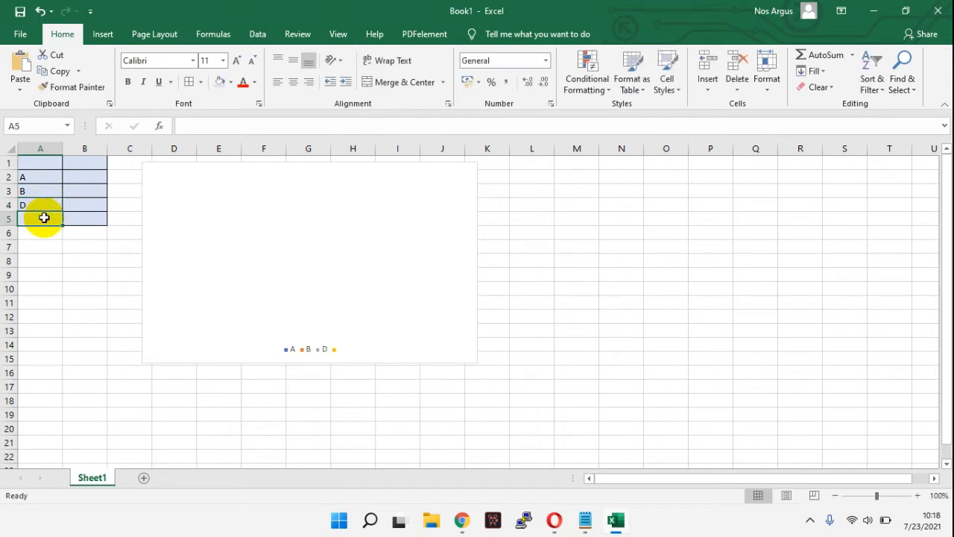
type("E")
left_click_drag(43, 150, 68, 150)
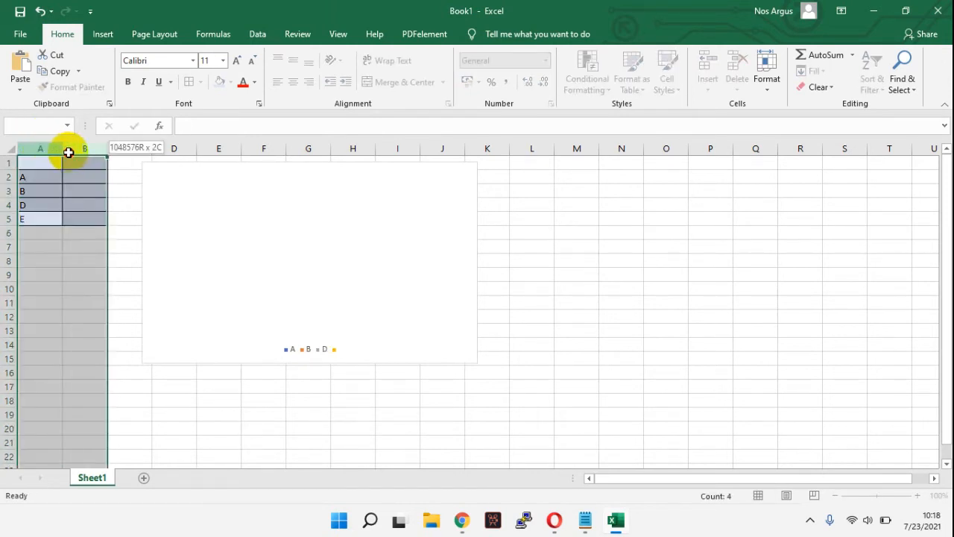
left_click(293, 81)
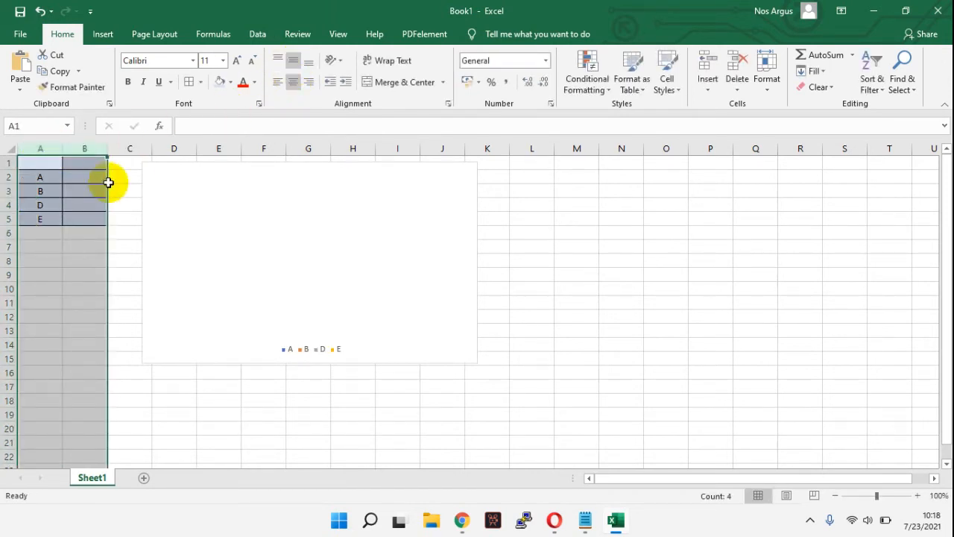
Step: Enter the values 10, 30, 25 and 60 in cells B2:B5
left_click(82, 176)
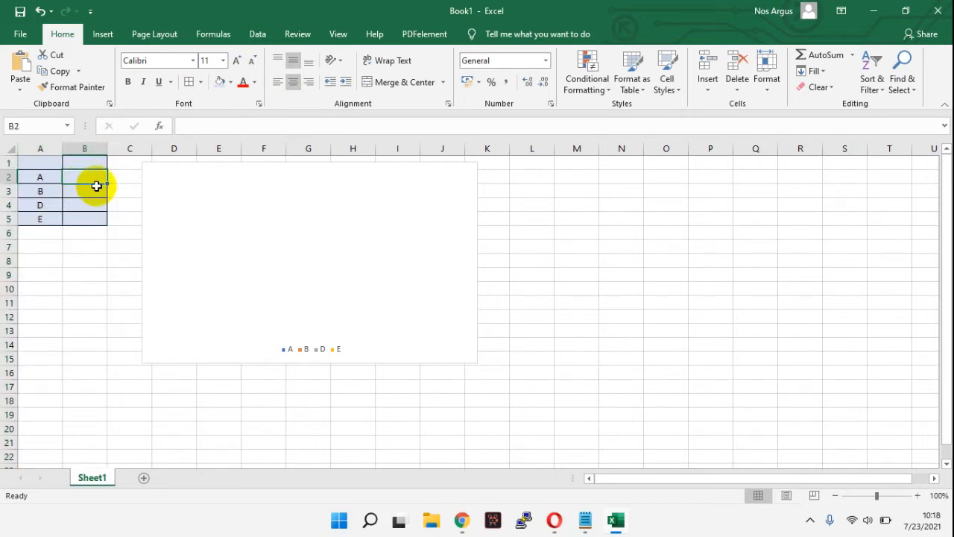
type("10")
key("Return")
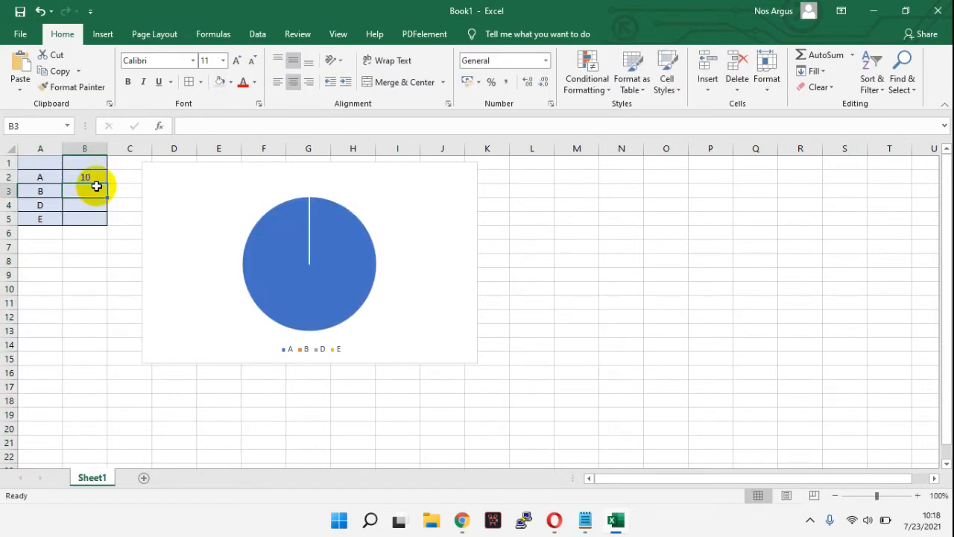
type("30")
key("Return")
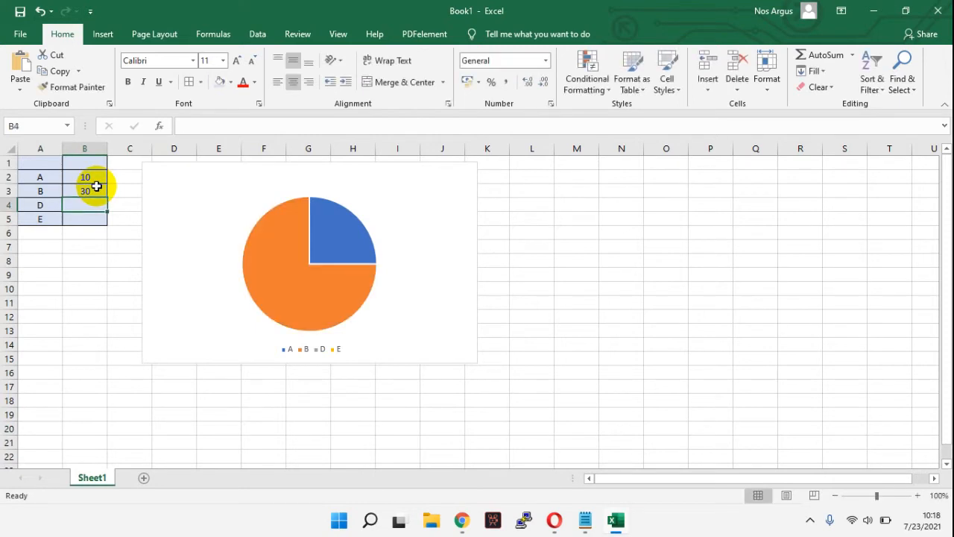
type("25")
key("Return")
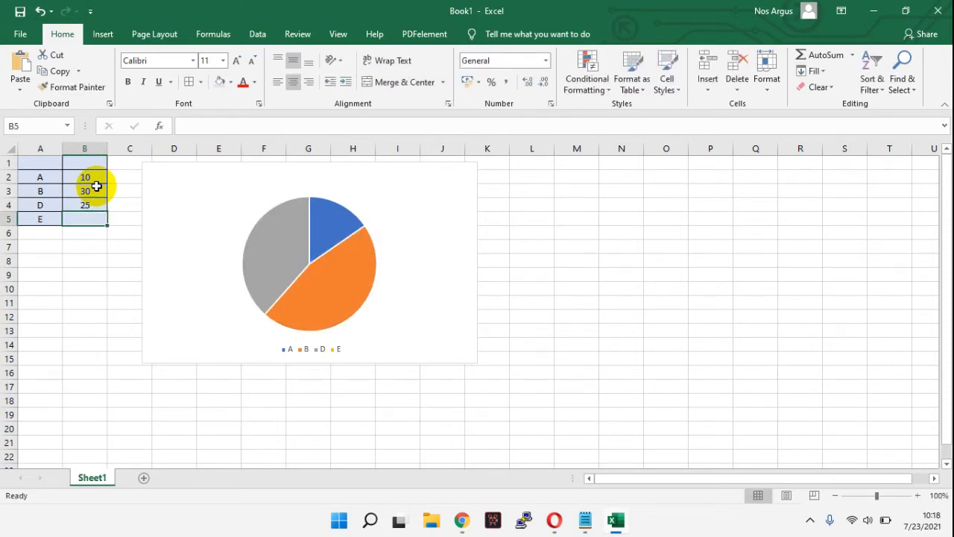
type("60")
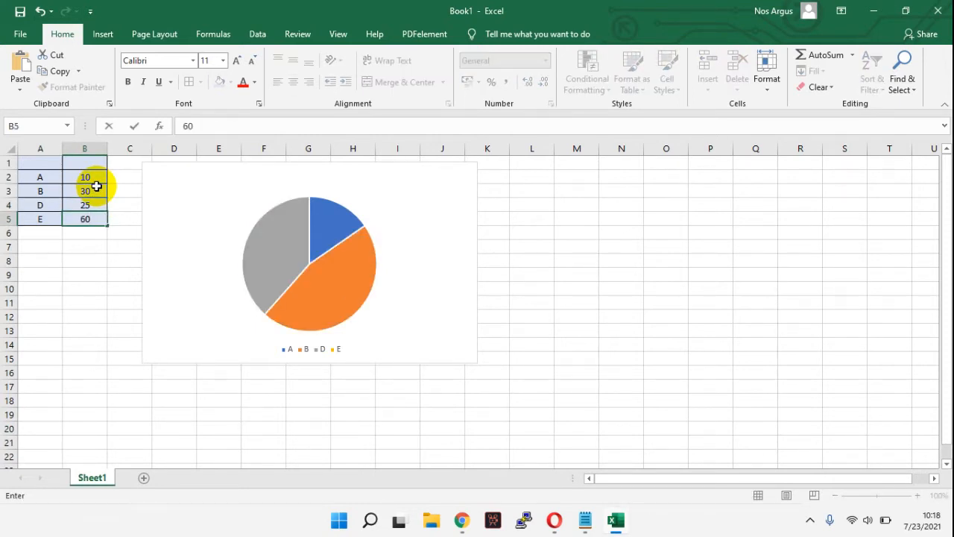
left_click(121, 268)
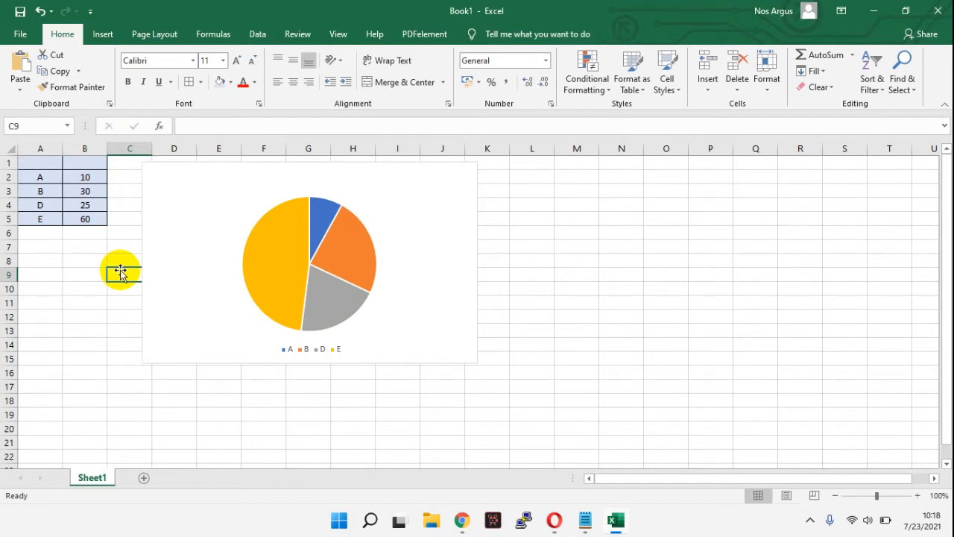
Step: Add a chart title to the pie chart reading "PIE CHART 2 D"
left_click(404, 236)
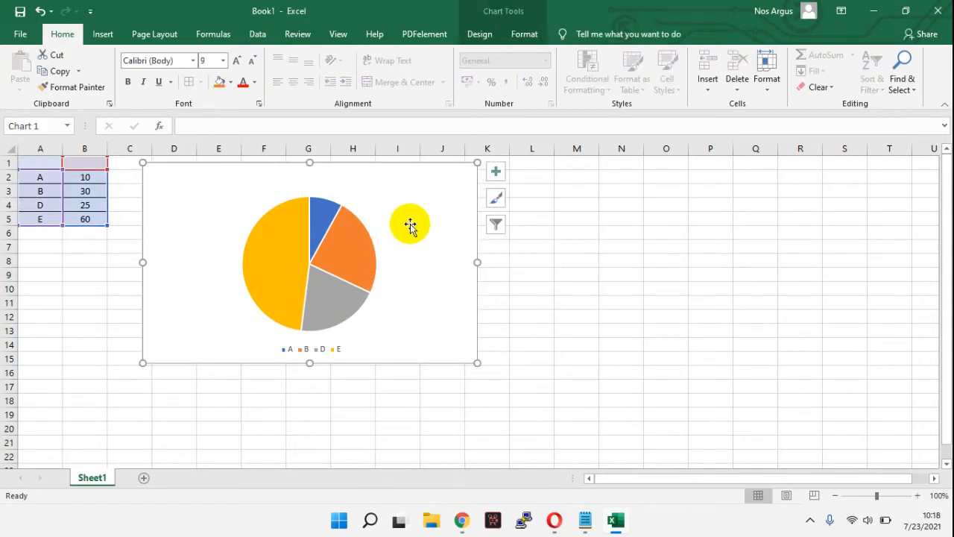
left_click(496, 174)
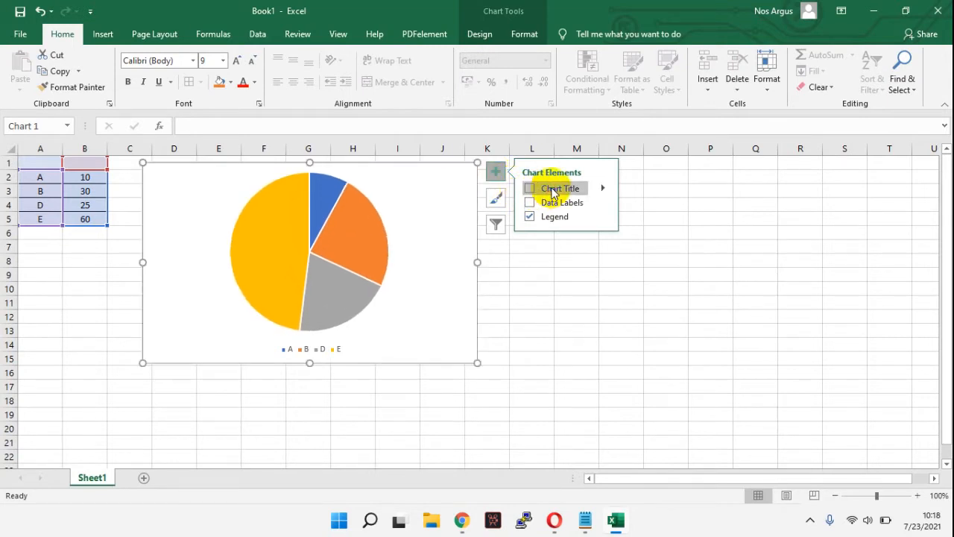
left_click(553, 191)
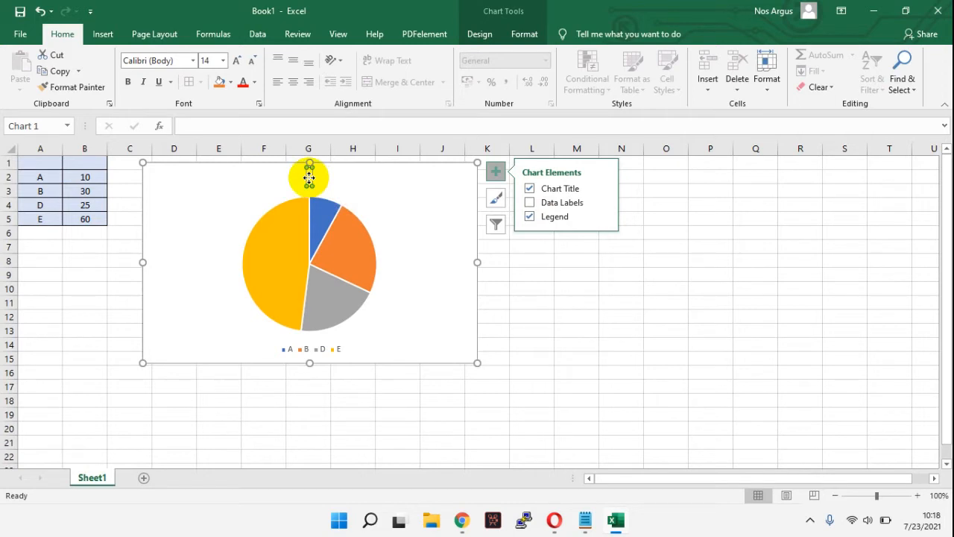
type("SS")
key("Return")
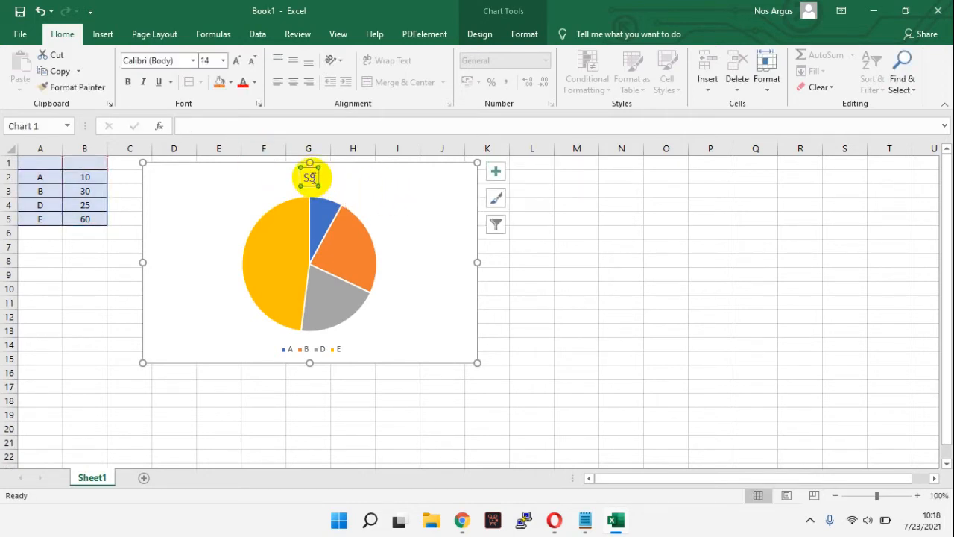
double_click(312, 181)
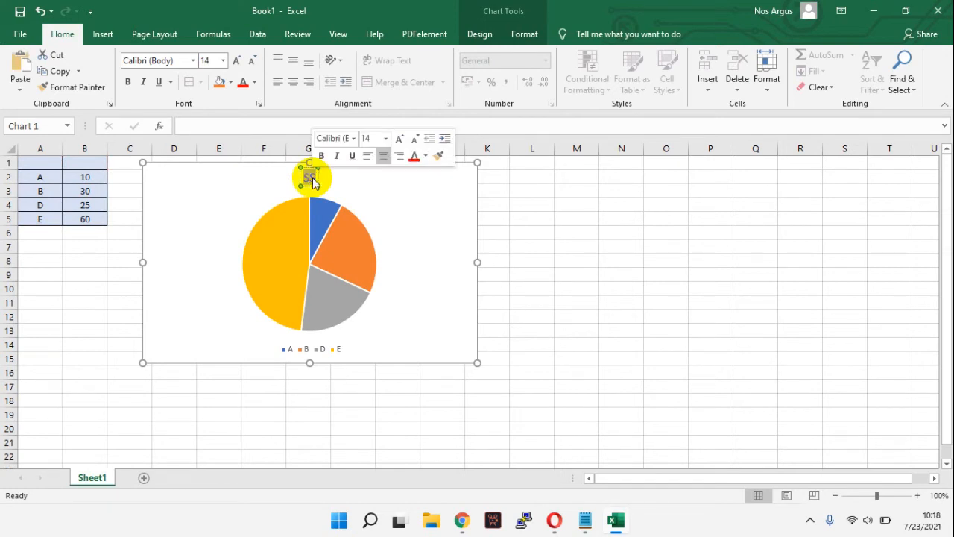
type("PIE CHART 2 D")
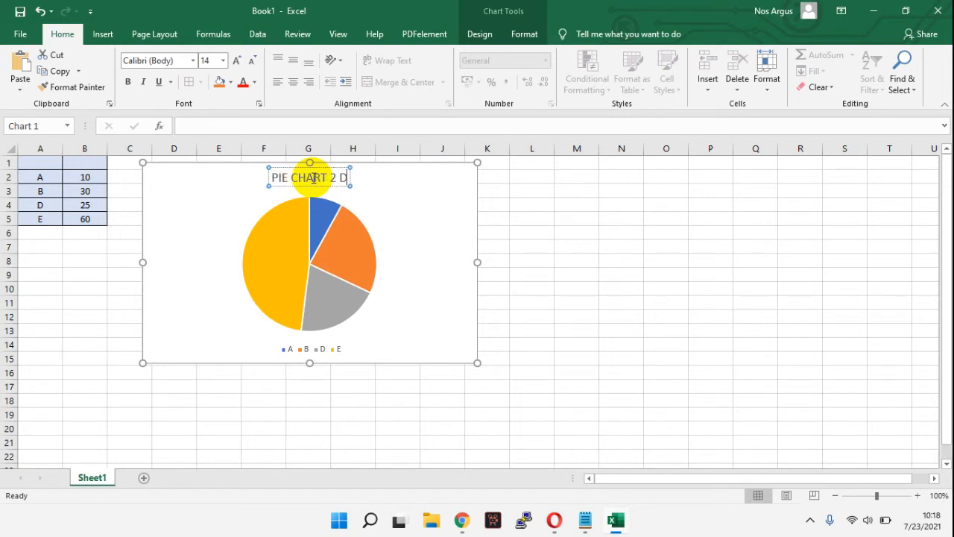
left_click(535, 260)
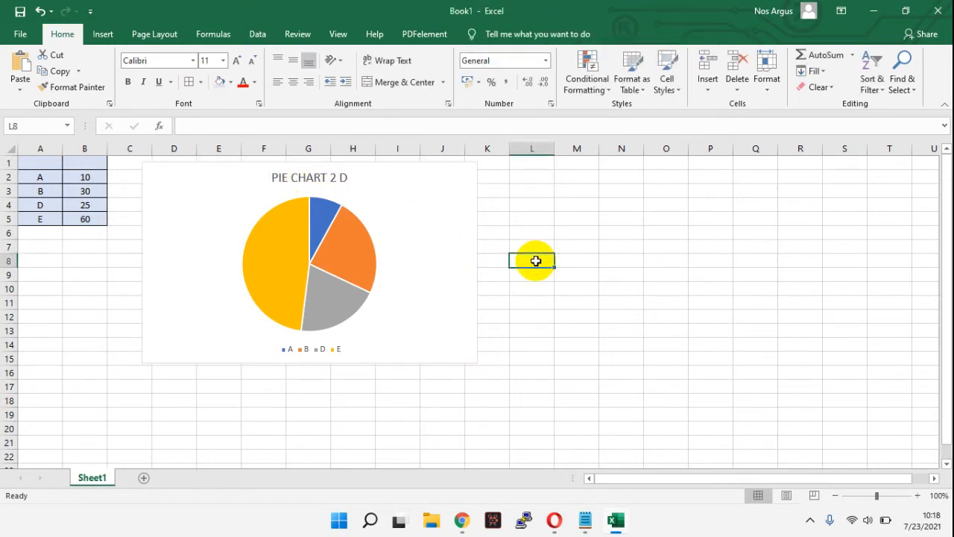
Step: Turn on data labels for the pie chart's slices and select the labels
left_click(387, 313)
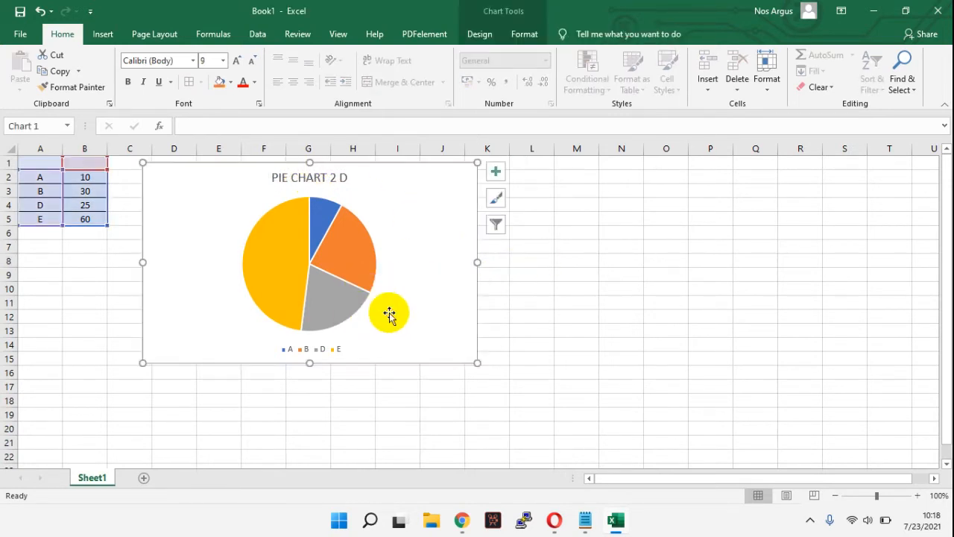
left_click(497, 177)
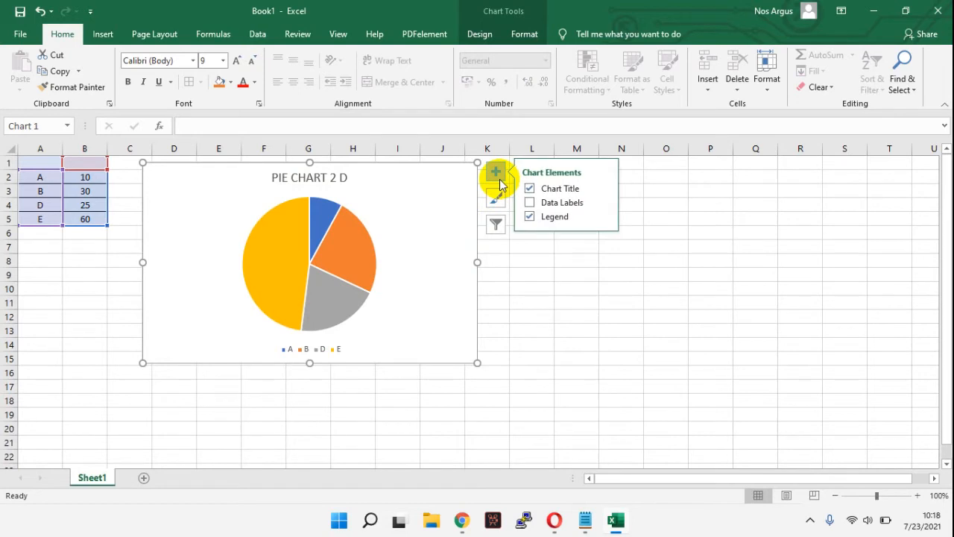
left_click(530, 203)
left_click(530, 203)
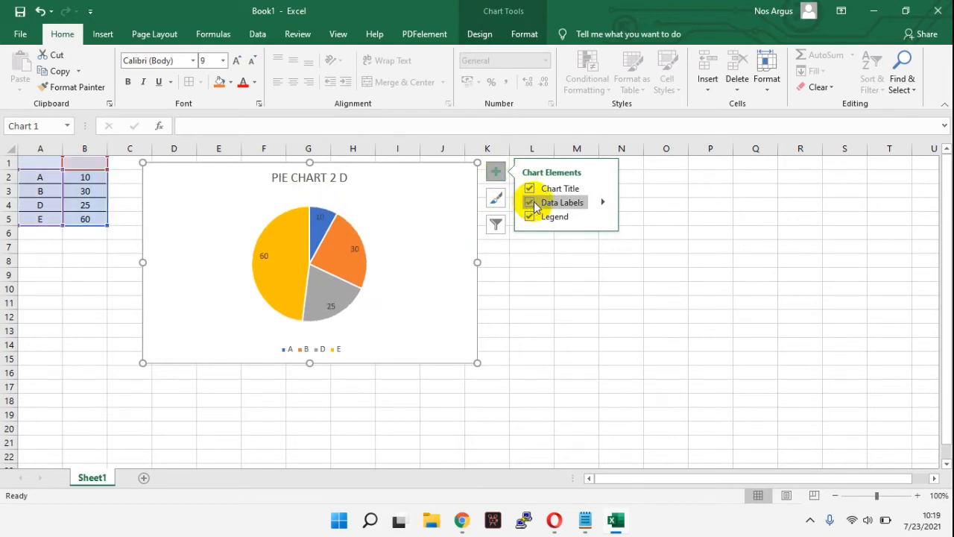
left_click(350, 252)
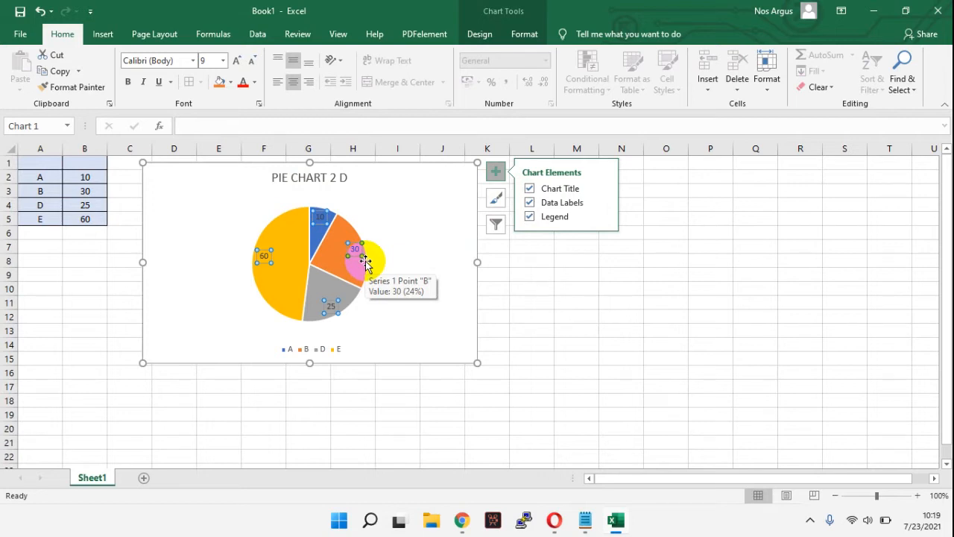
Step: Enlarge the 2-D pie chart proportionally from its corner and deselect it
left_click_drag(478, 362, 513, 405)
left_click(630, 287)
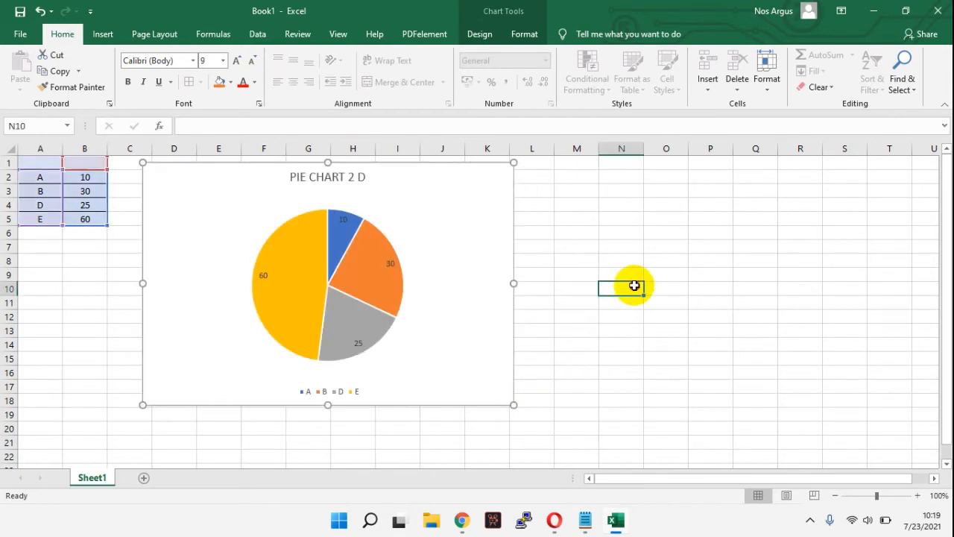
Step: Insert an empty 3-D pie chart and place it beside the 2-D pie chart
left_click(102, 34)
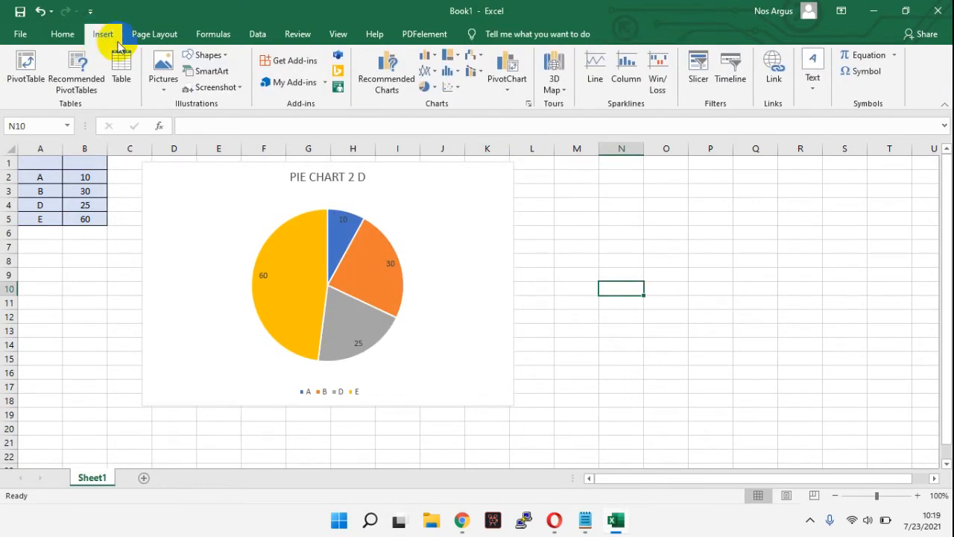
left_click(437, 91)
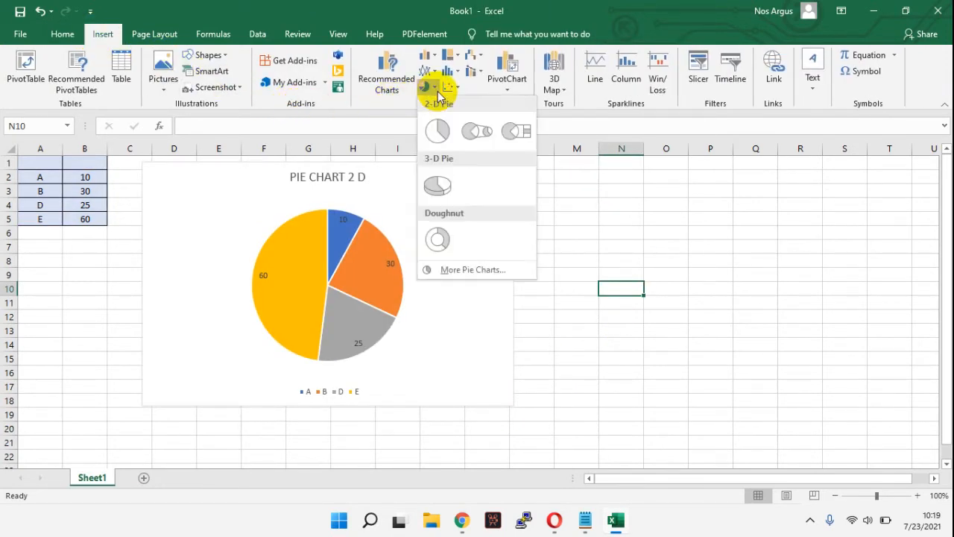
left_click(440, 182)
left_click_drag(446, 283, 665, 236)
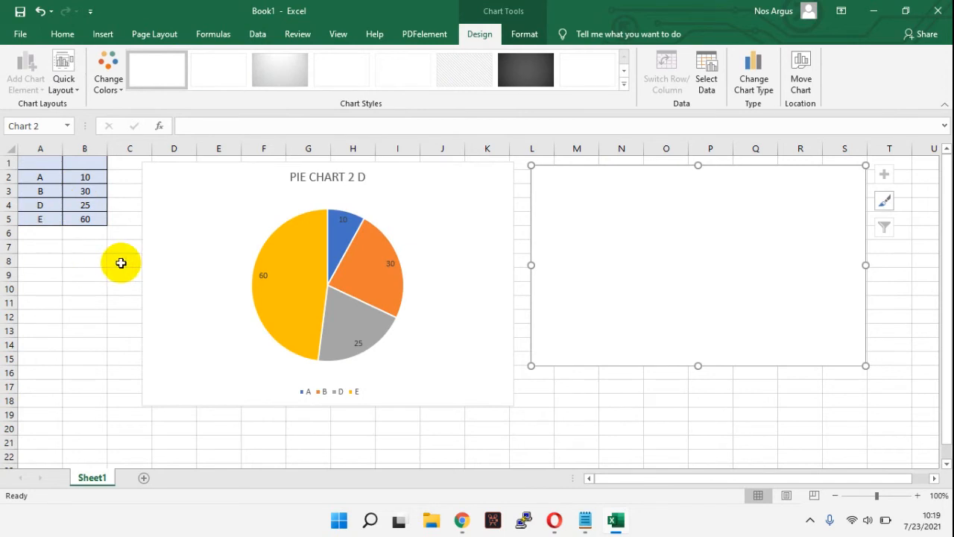
Step: Add a new worksheet and give cells A1:B6 all borders and a light gold fill
left_click(146, 481)
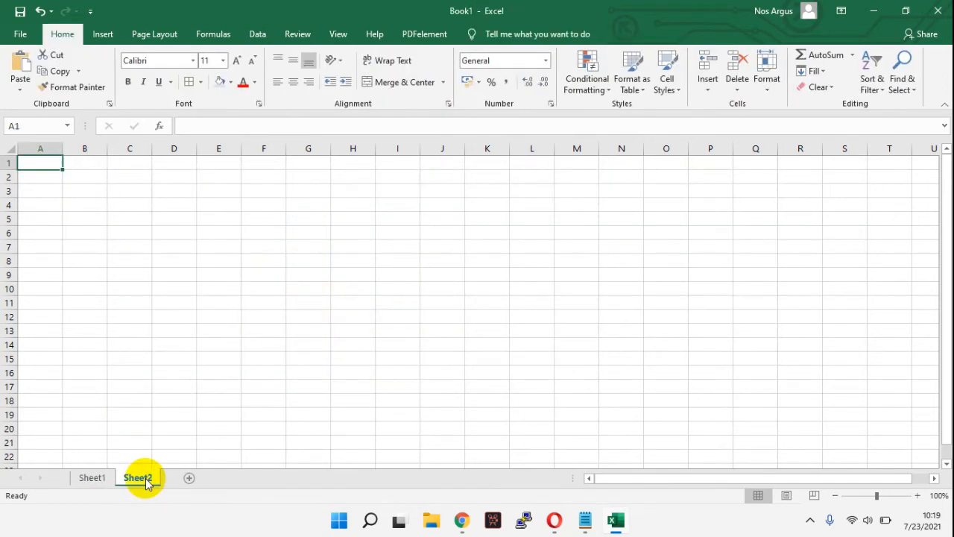
left_click_drag(47, 158, 85, 234)
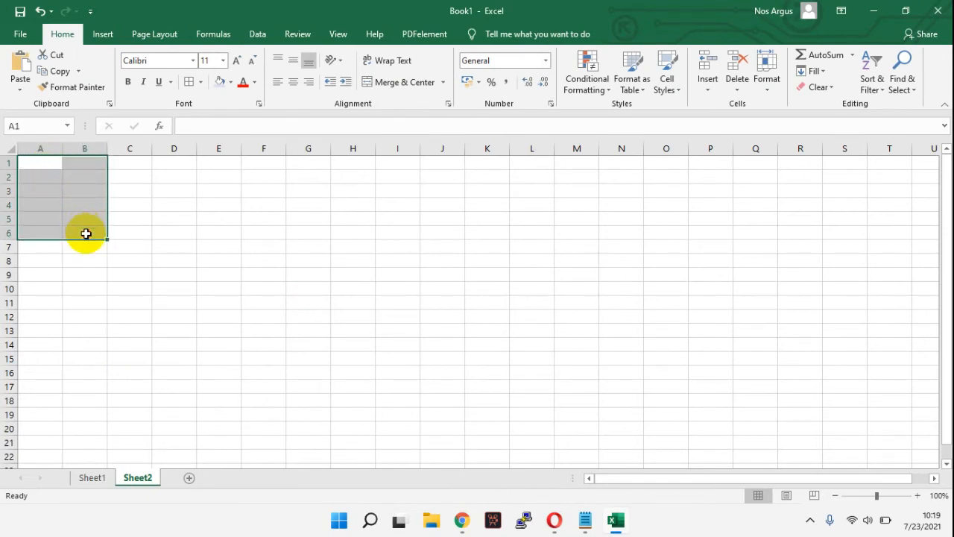
left_click(188, 81)
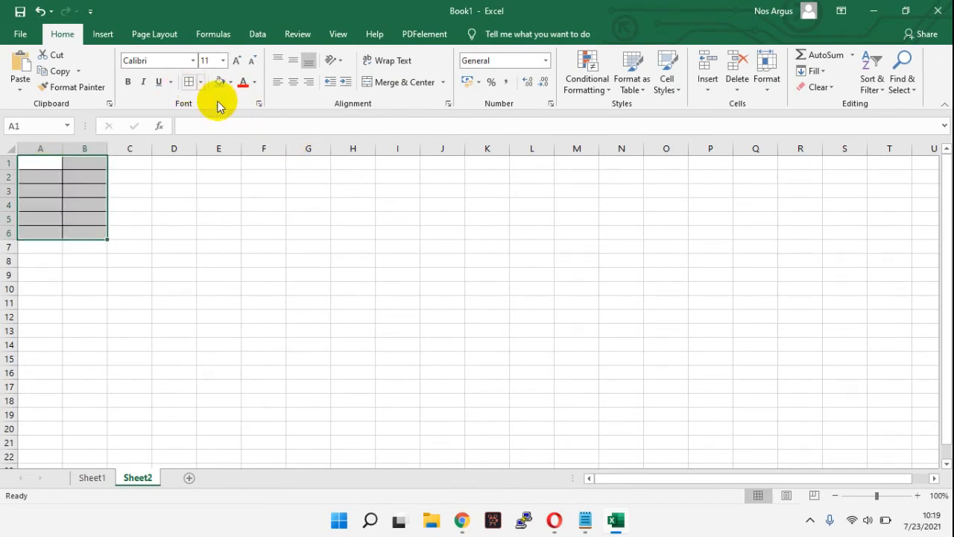
left_click(230, 82)
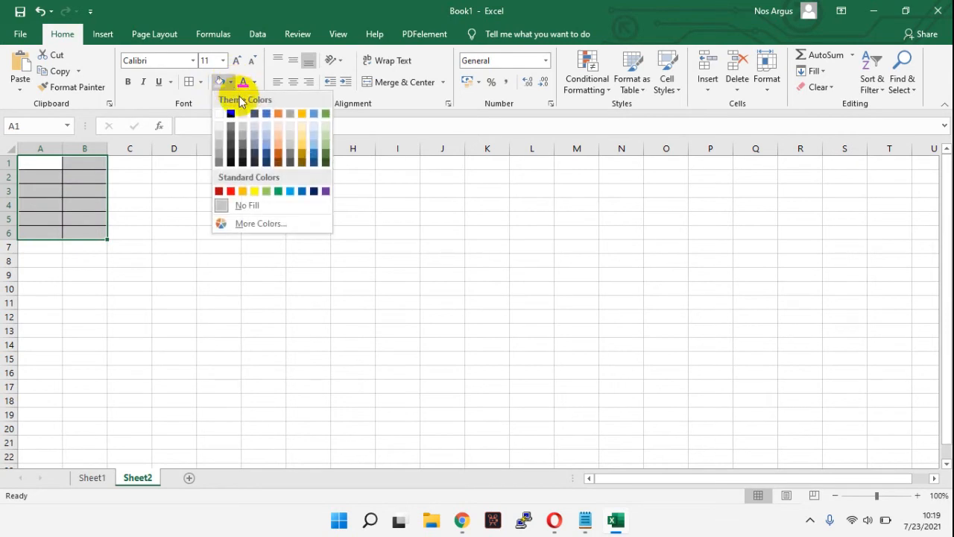
left_click(302, 133)
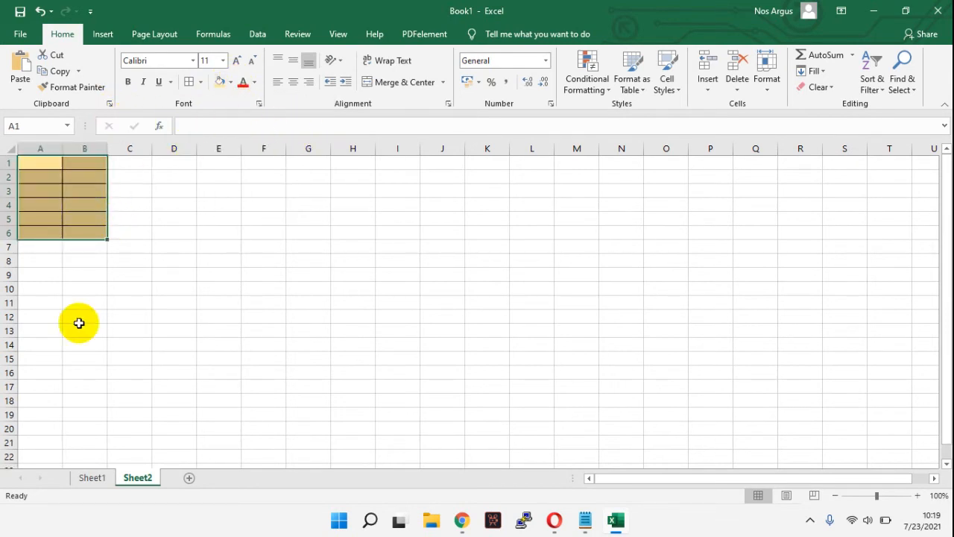
Step: Set the data range of the empty 3-D pie chart on Sheet1 to cells A1:B6 of Sheet2
left_click(93, 477)
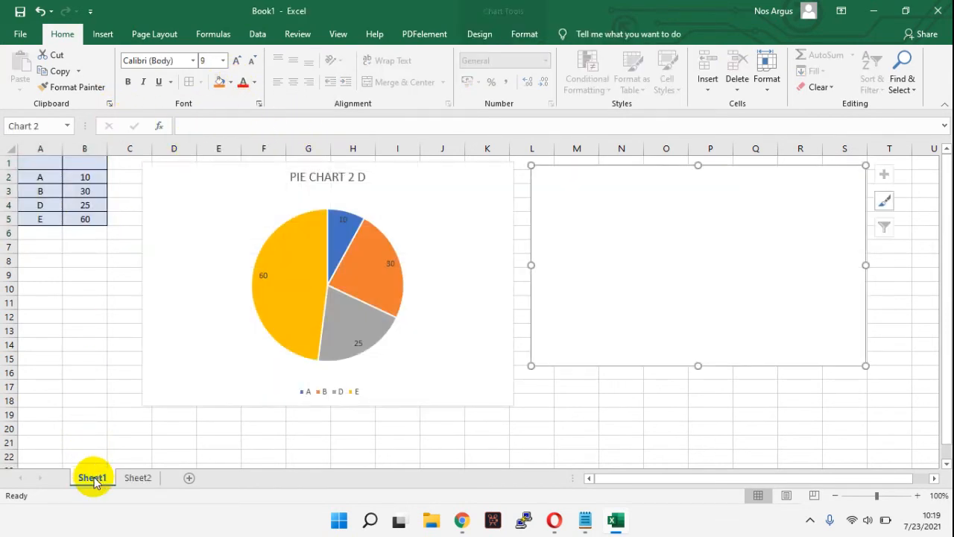
right_click(662, 218)
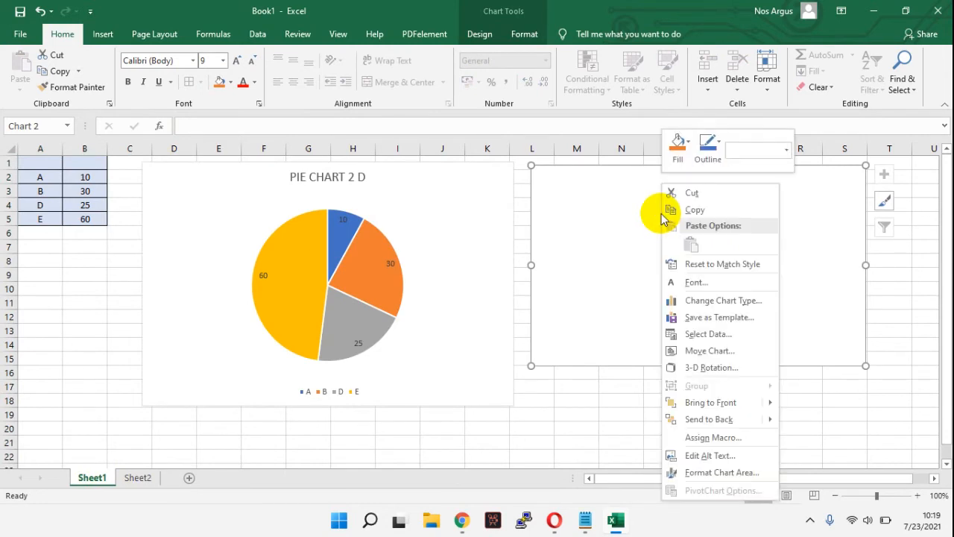
left_click(714, 333)
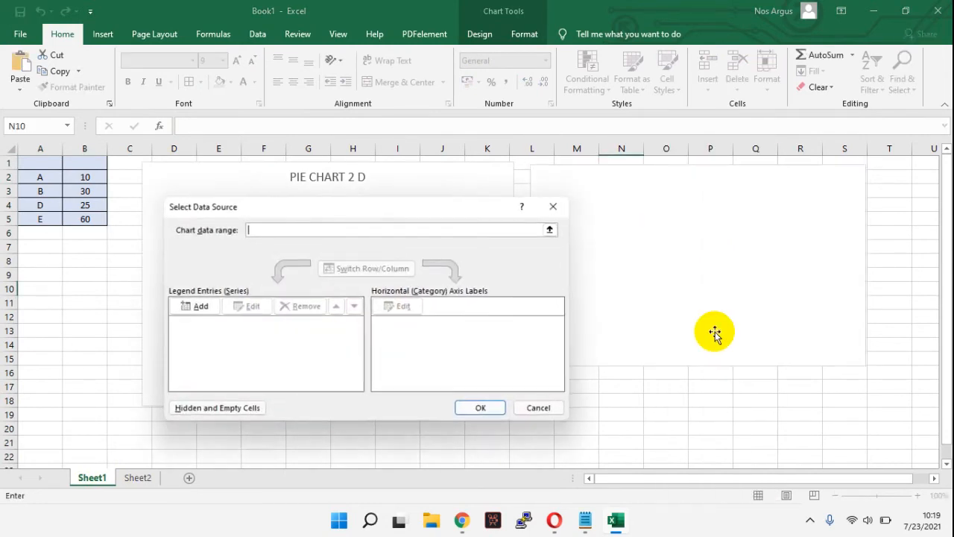
left_click(146, 477)
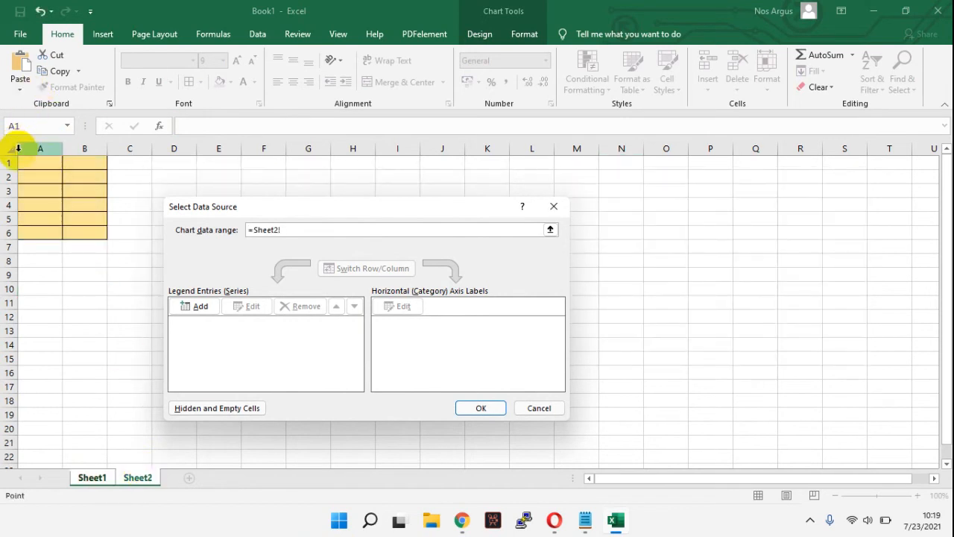
left_click_drag(25, 158, 88, 231)
left_click(481, 409)
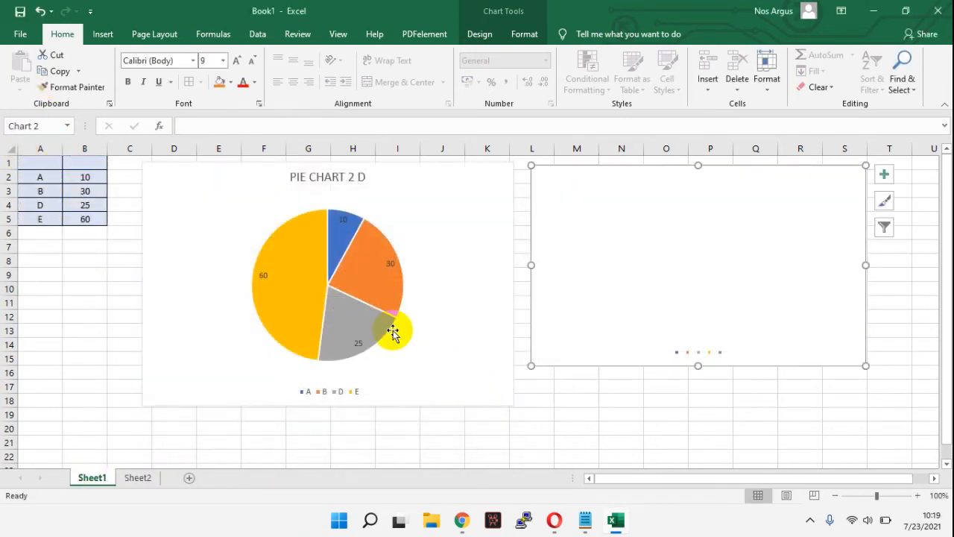
Step: Enter the labels Z, X, Y, O and P in cells A2:A6 of Sheet2 and check the chart's legend on Sheet1
left_click(138, 477)
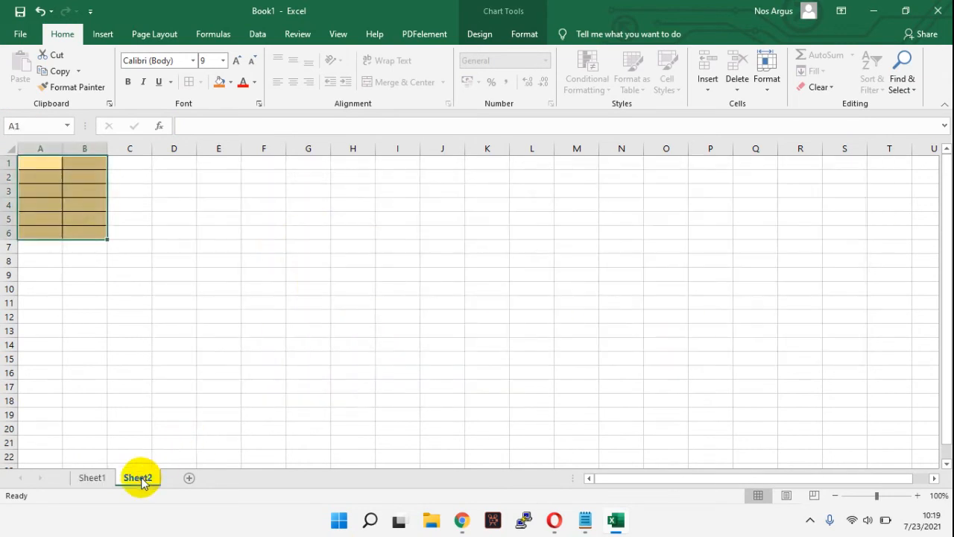
left_click(41, 177)
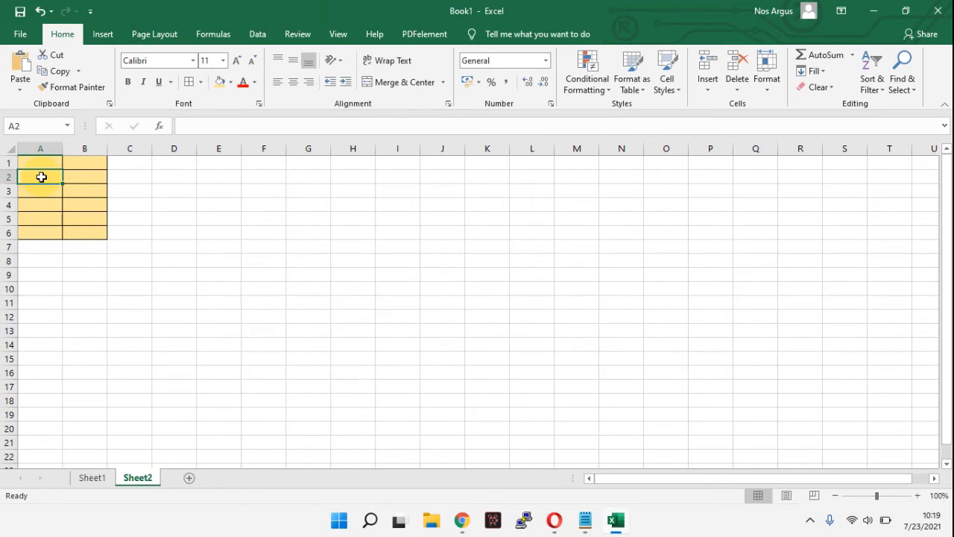
type("Z")
left_click(45, 189)
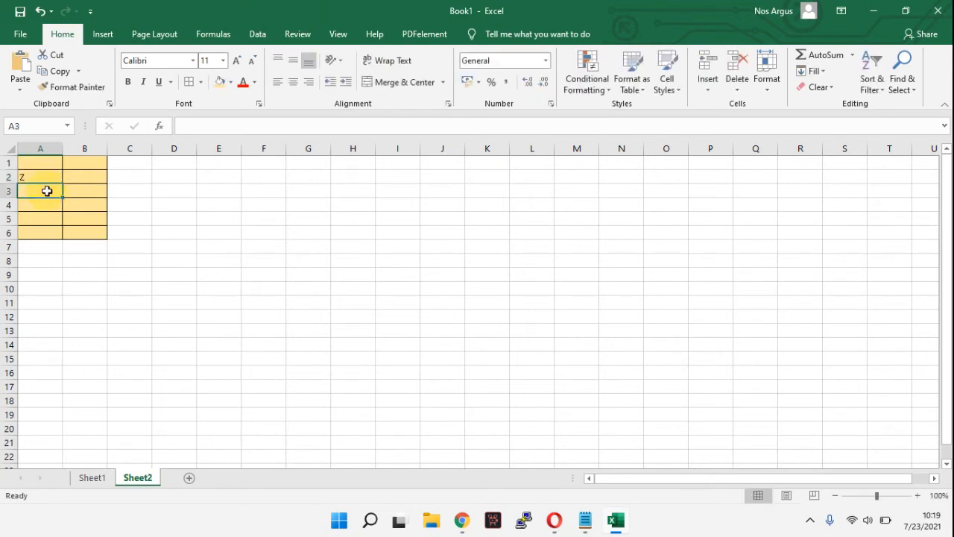
type("X")
left_click(47, 209)
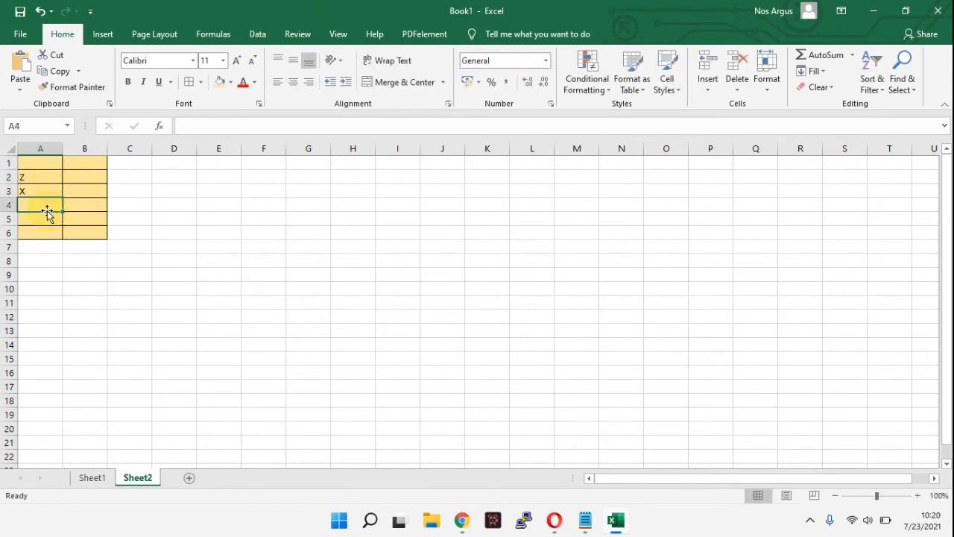
type("Y")
left_click(46, 216)
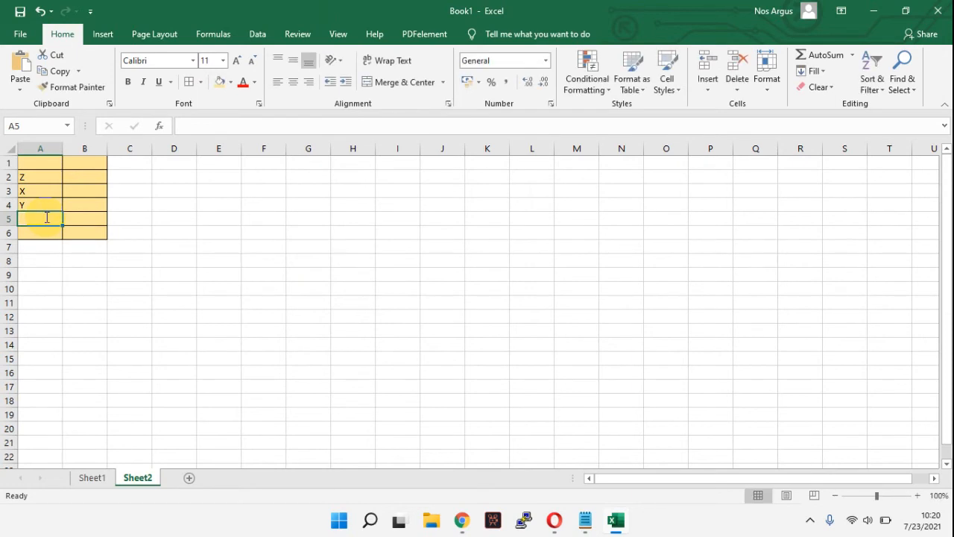
type("O")
left_click(48, 233)
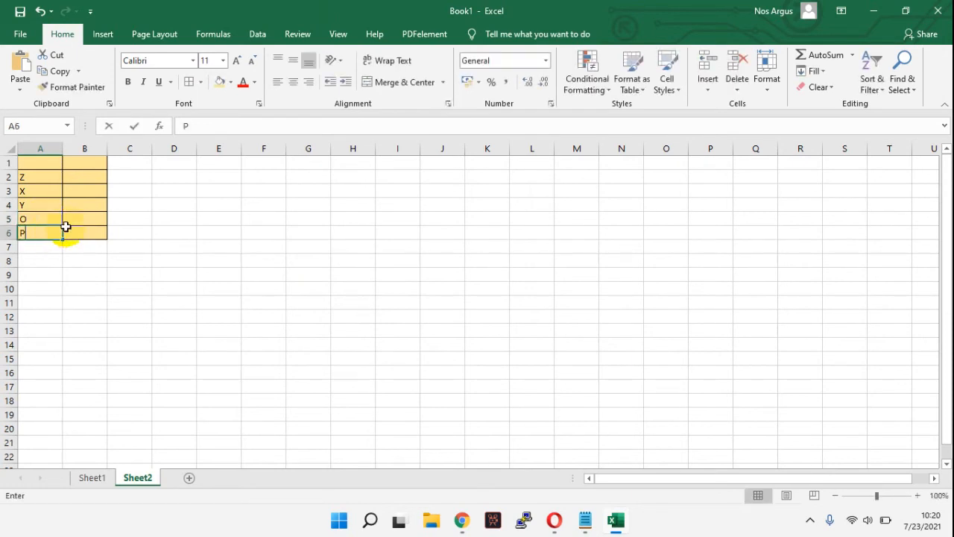
left_click(154, 233)
left_click(92, 477)
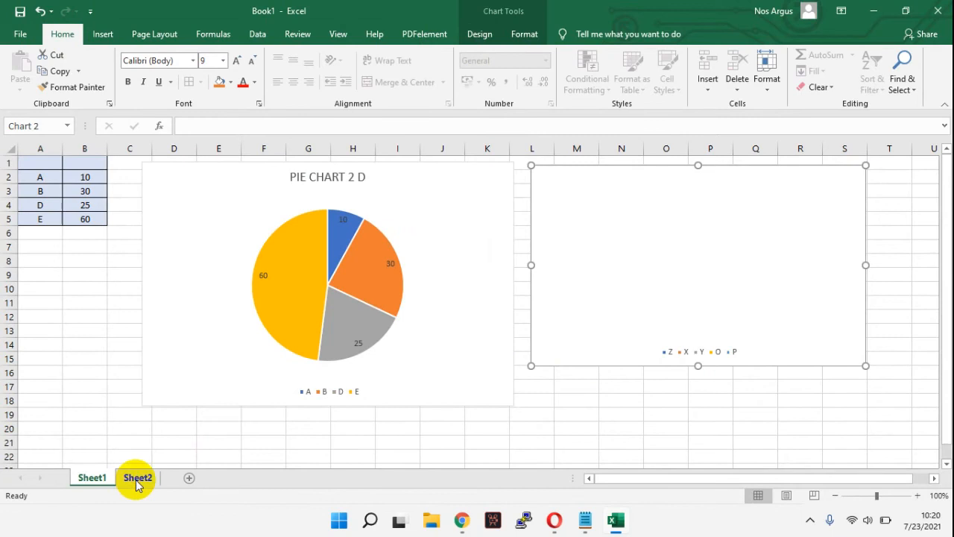
Step: Enter the values 12, 34, 23, 12 and 50 in cells B2:B6 of Sheet2
left_click(138, 477)
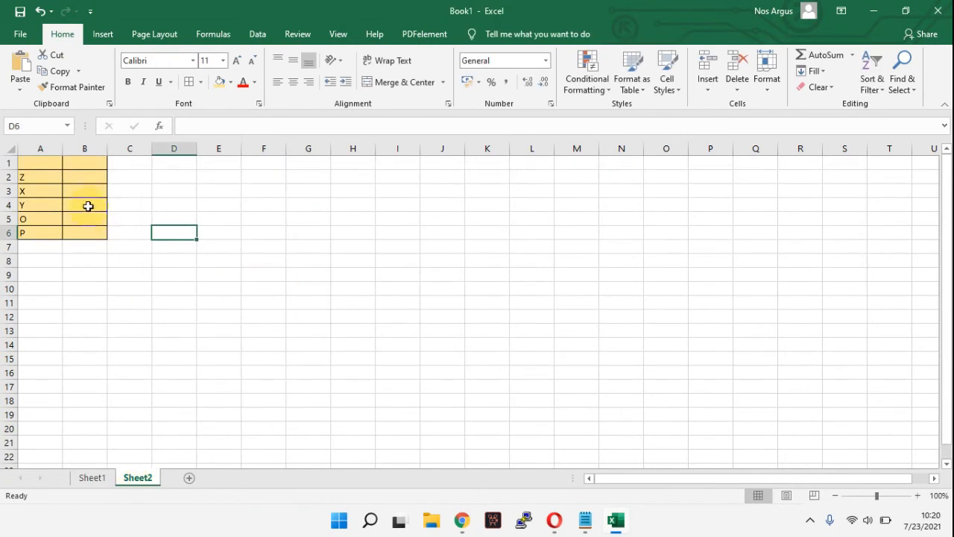
left_click(88, 178)
type("12")
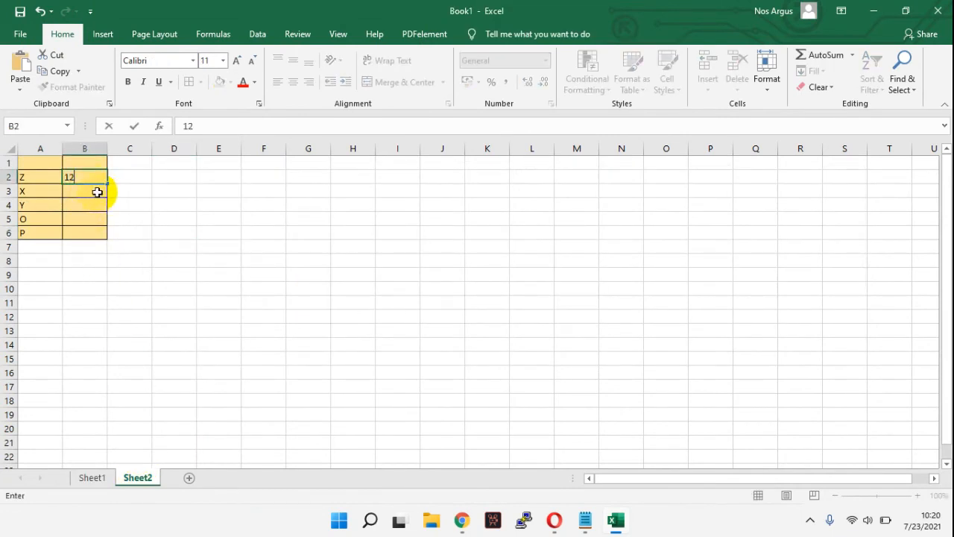
key("Return")
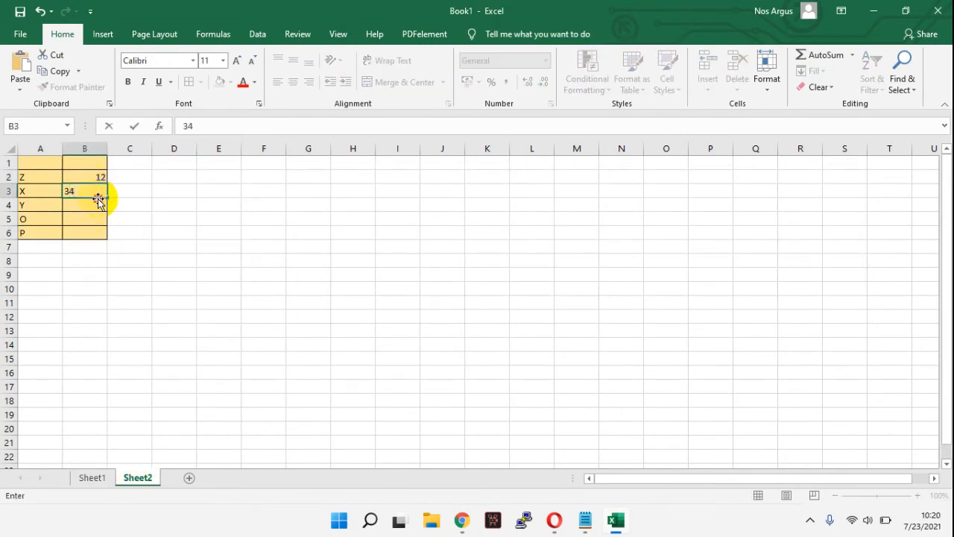
left_click(96, 206)
type("2")
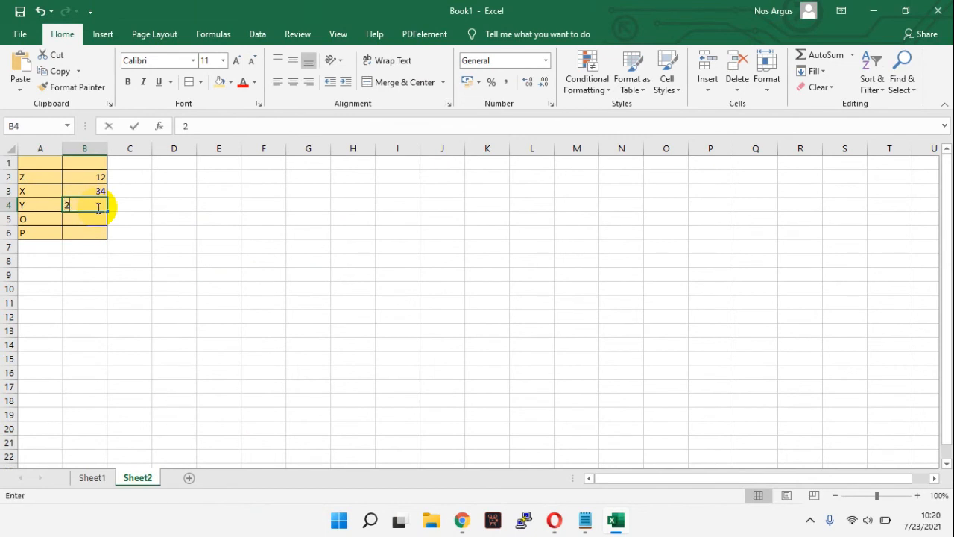
type("3")
left_click(98, 219)
type("12")
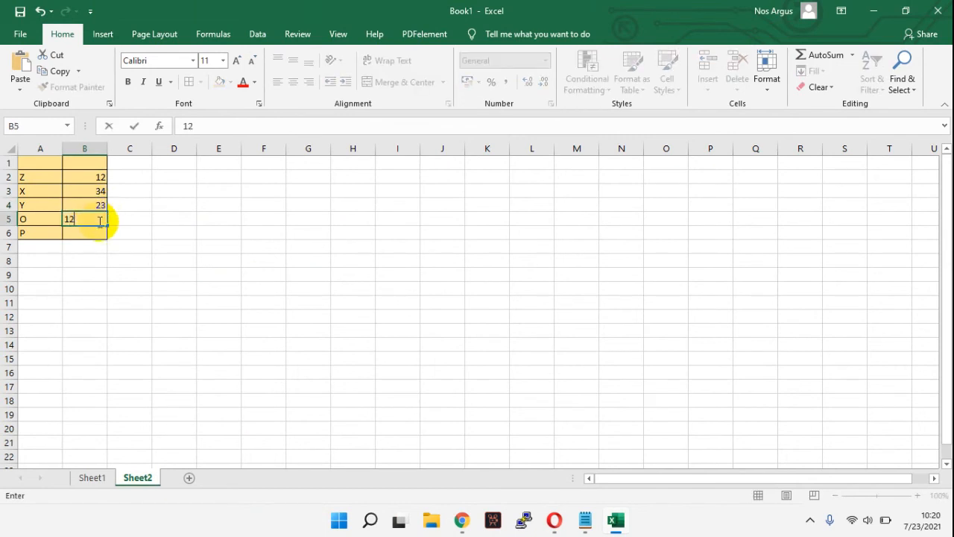
left_click(88, 233)
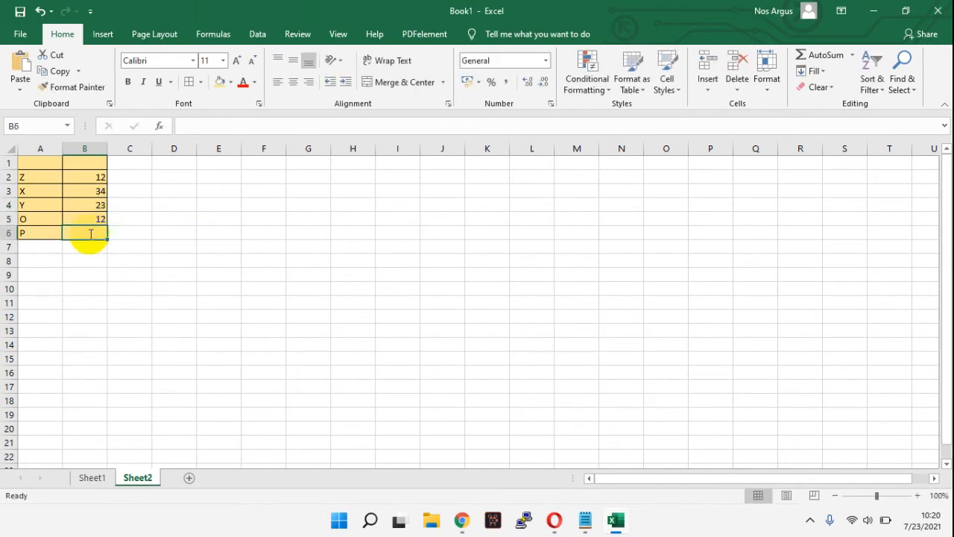
type("50")
left_click(143, 260)
Step: Center the contents of columns A and B on Sheet2 and return to Sheet1
left_click_drag(88, 149, 49, 151)
left_click(293, 82)
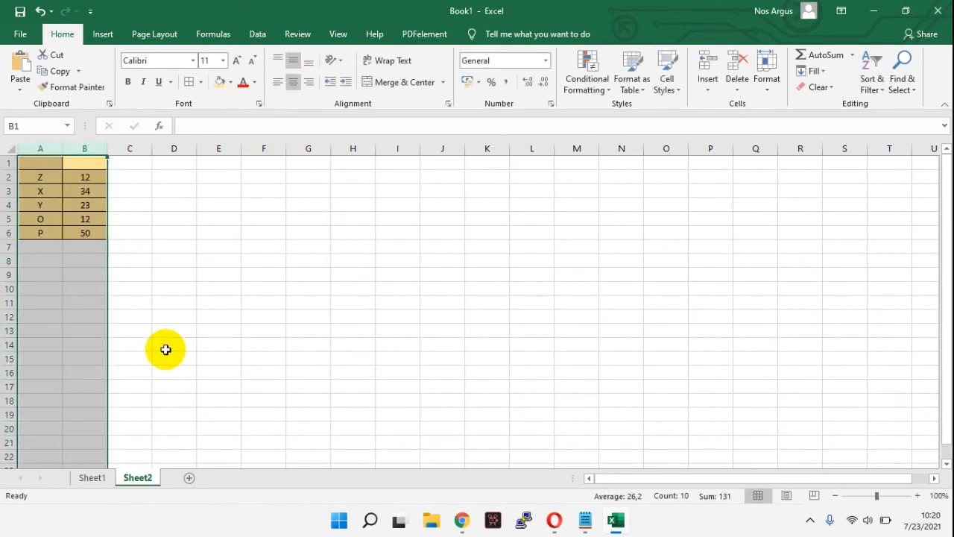
left_click(93, 478)
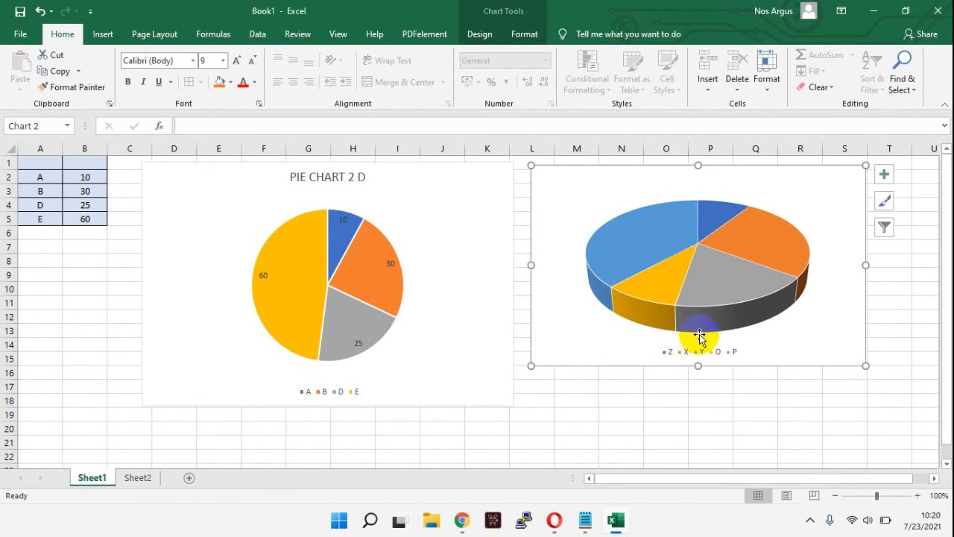
Step: Add a chart title reading "3D PIE CHART" to the 3-D pie chart and close the formatting pane
left_click(888, 182)
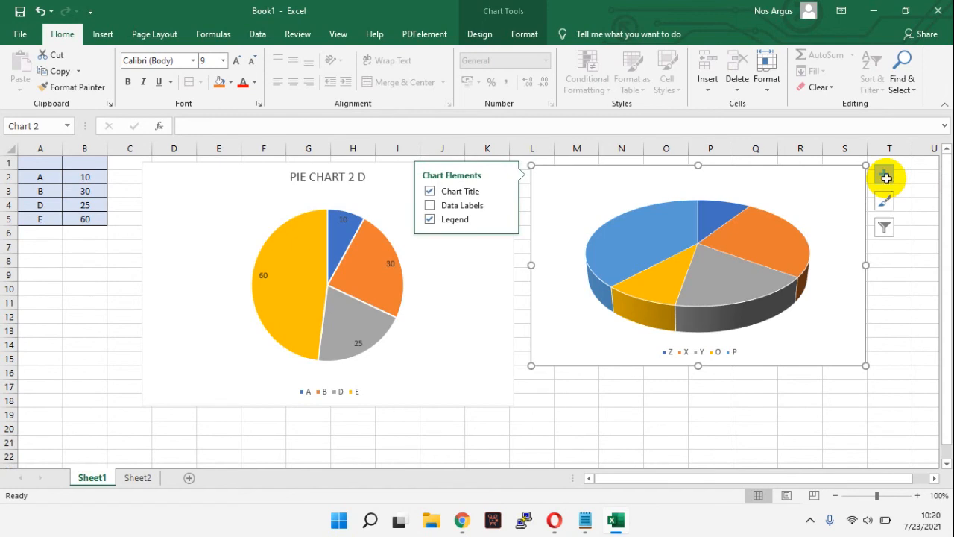
left_click(431, 190)
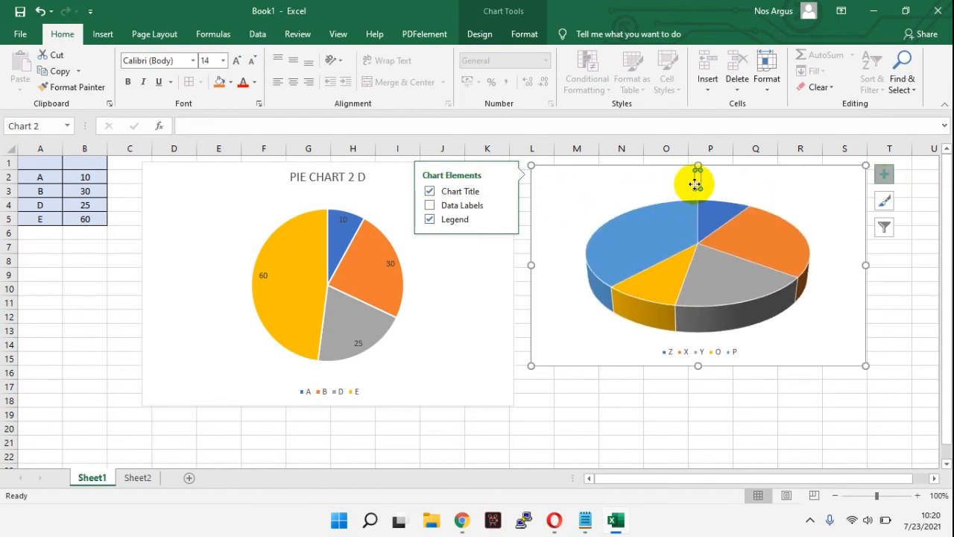
double_click(697, 182)
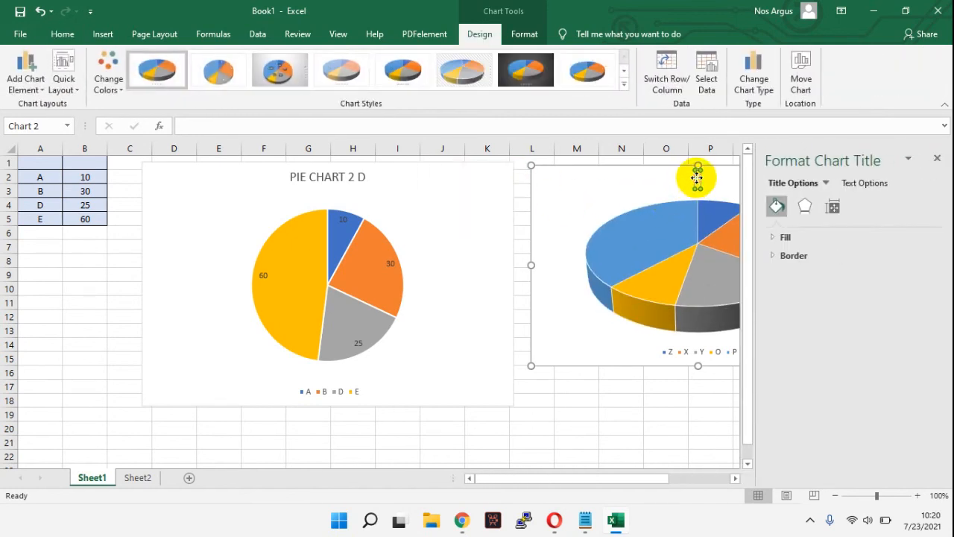
type("XX")
left_click(656, 385)
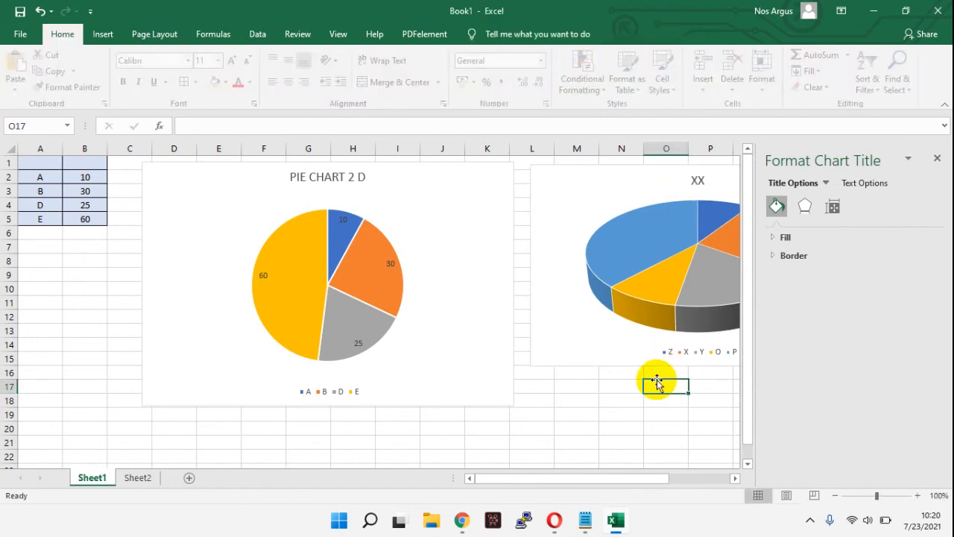
left_click(697, 181)
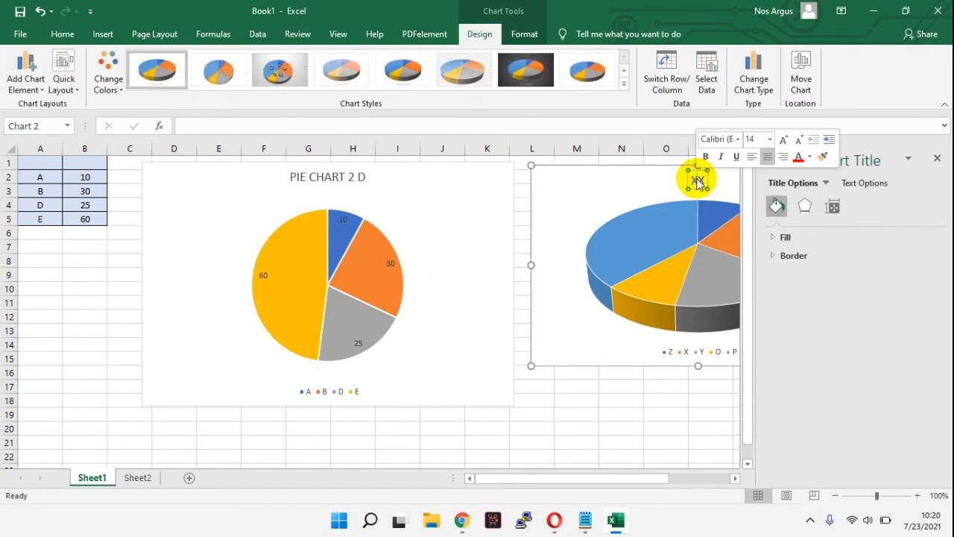
left_click(698, 181)
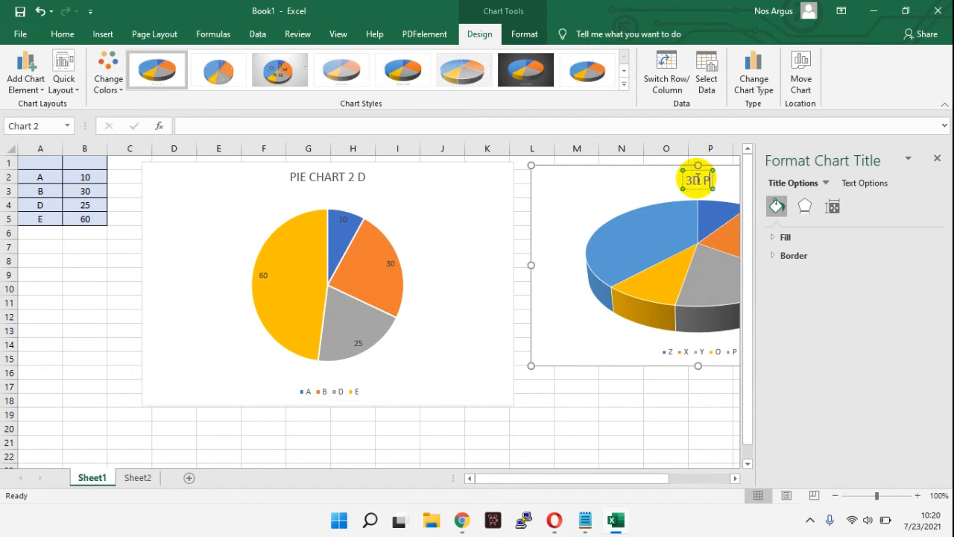
type("3D PIE CHART")
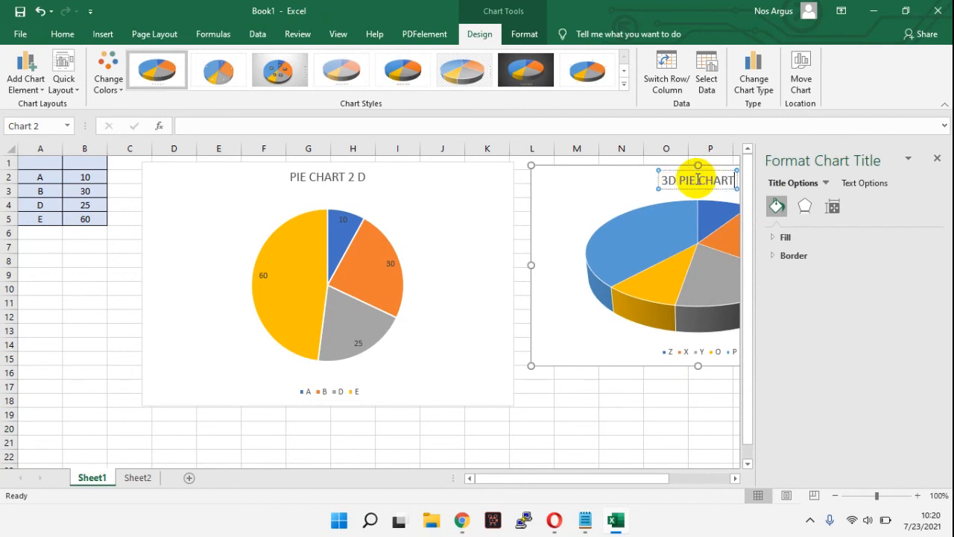
left_click(685, 400)
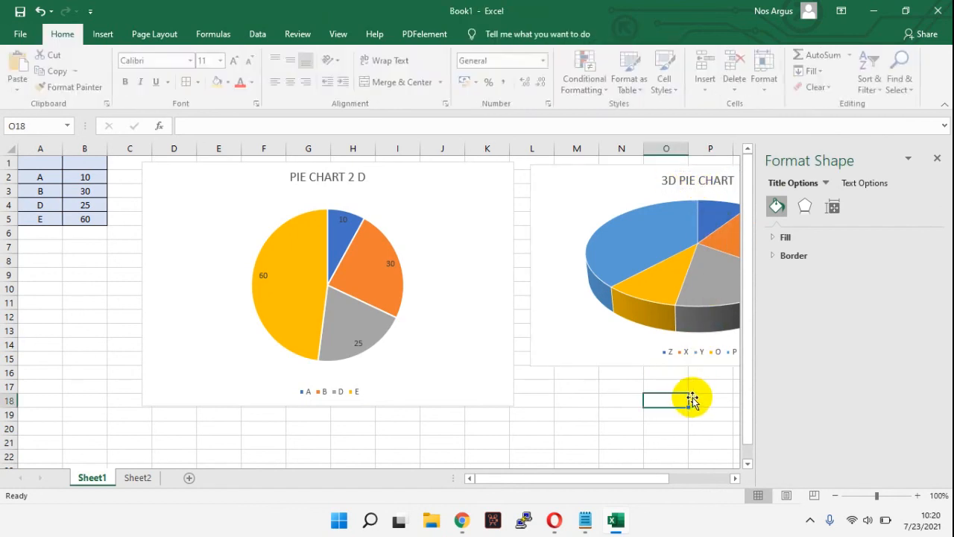
left_click(937, 157)
Step: Turn on data labels for the 3-D pie chart's slices and deselect the chart
left_click(843, 189)
left_click(882, 178)
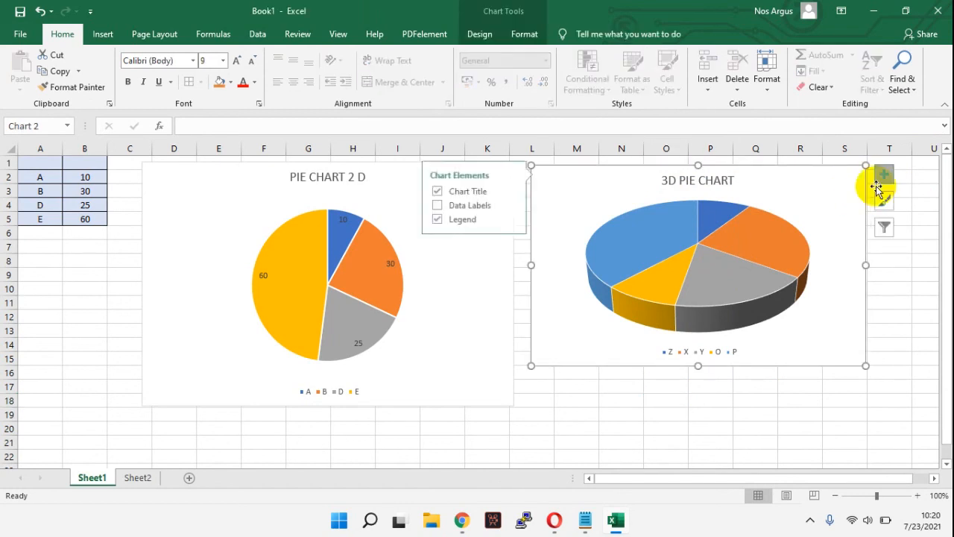
left_click(431, 206)
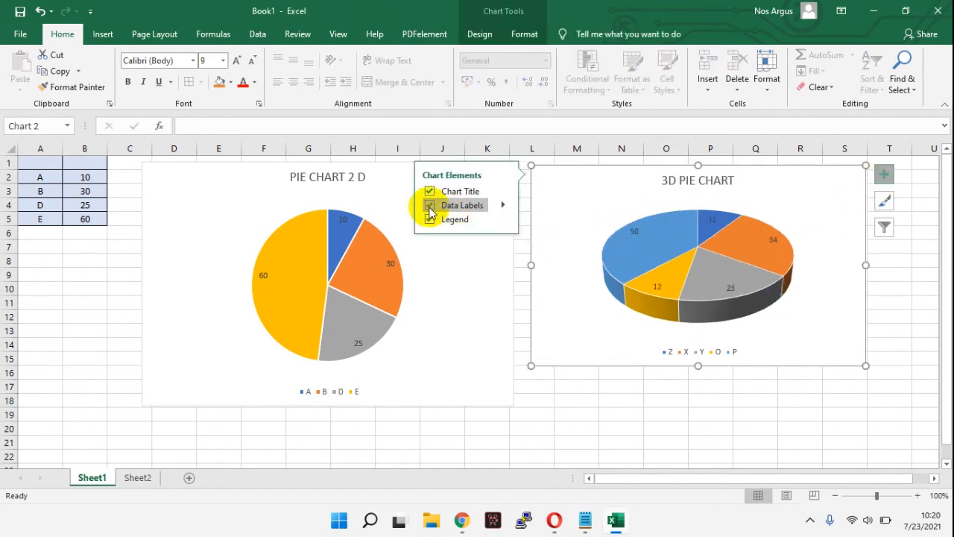
left_click(708, 443)
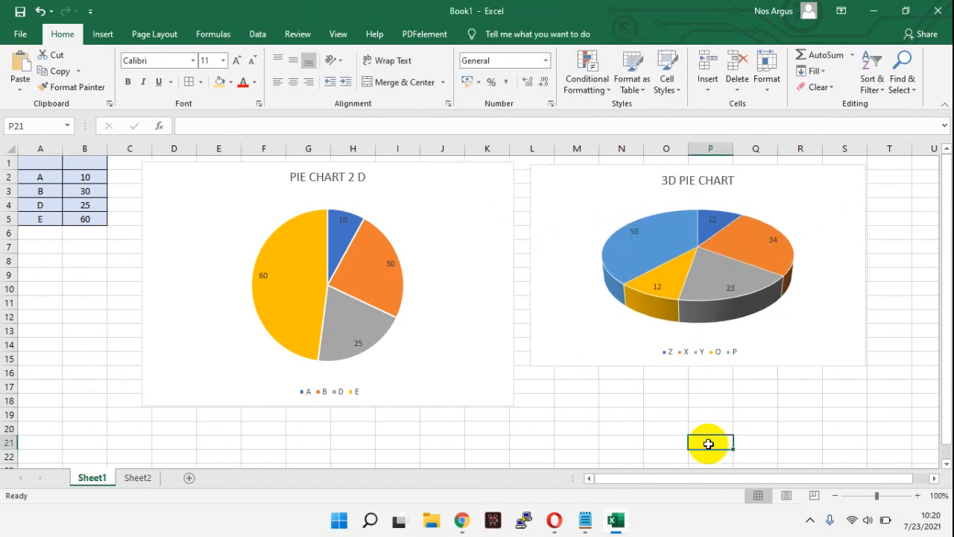